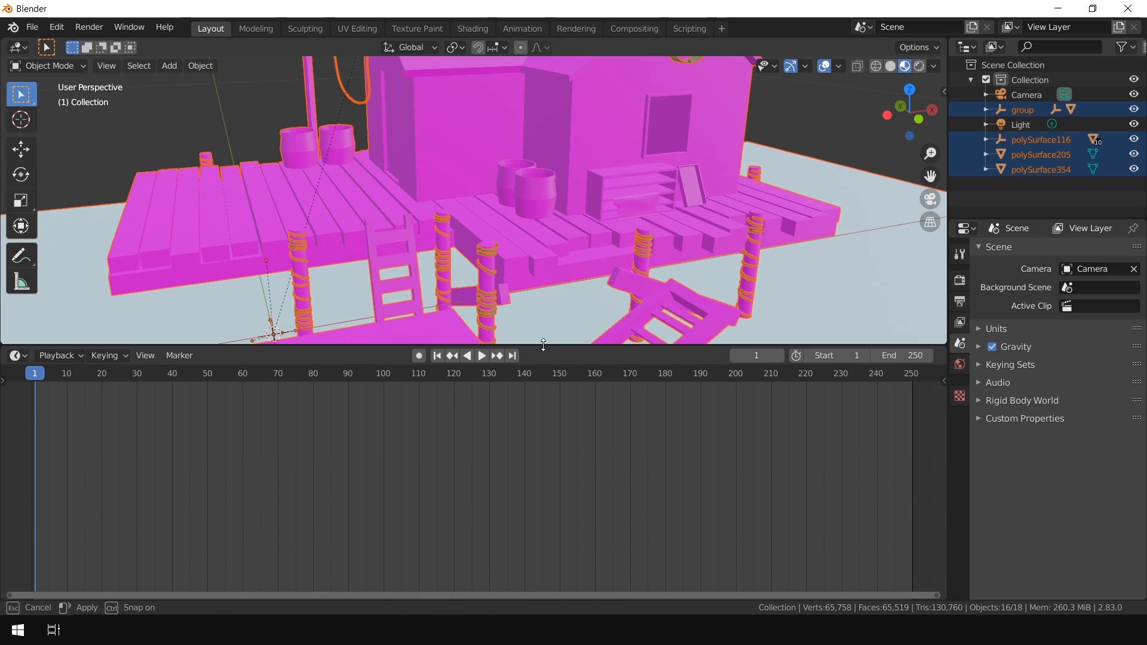
Step: Replace the timeline below the viewport with the Shader Editor and check the textured house model
left_click(18, 357)
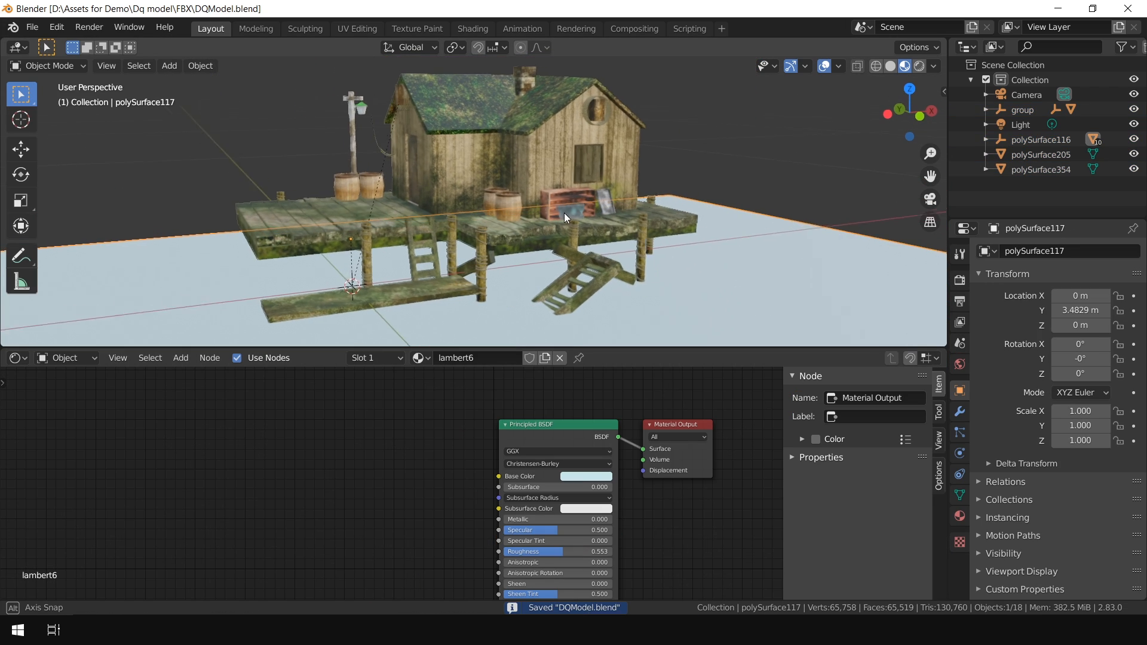
mouse_move(563, 213)
middle_mouse_down()
mouse_move(550, 199)
mouse_move(571, 214)
middle_mouse_up()
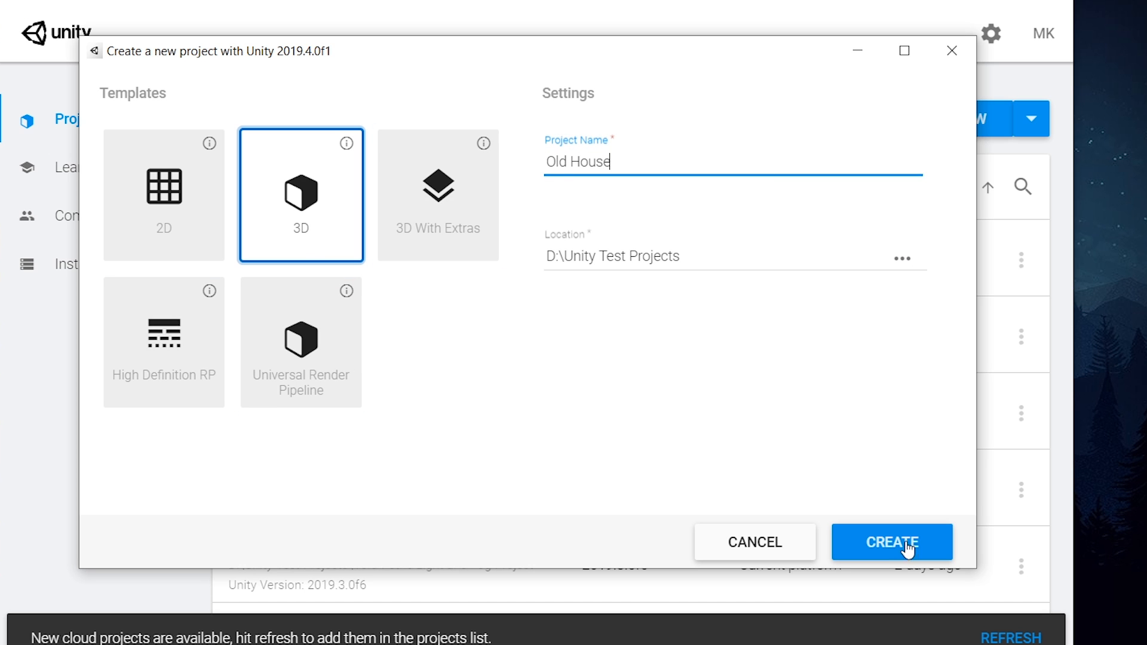
Step: Switch to Unity Hub and create a 3D project named Old House in D:\Unity Test Projects
left_click(907, 547)
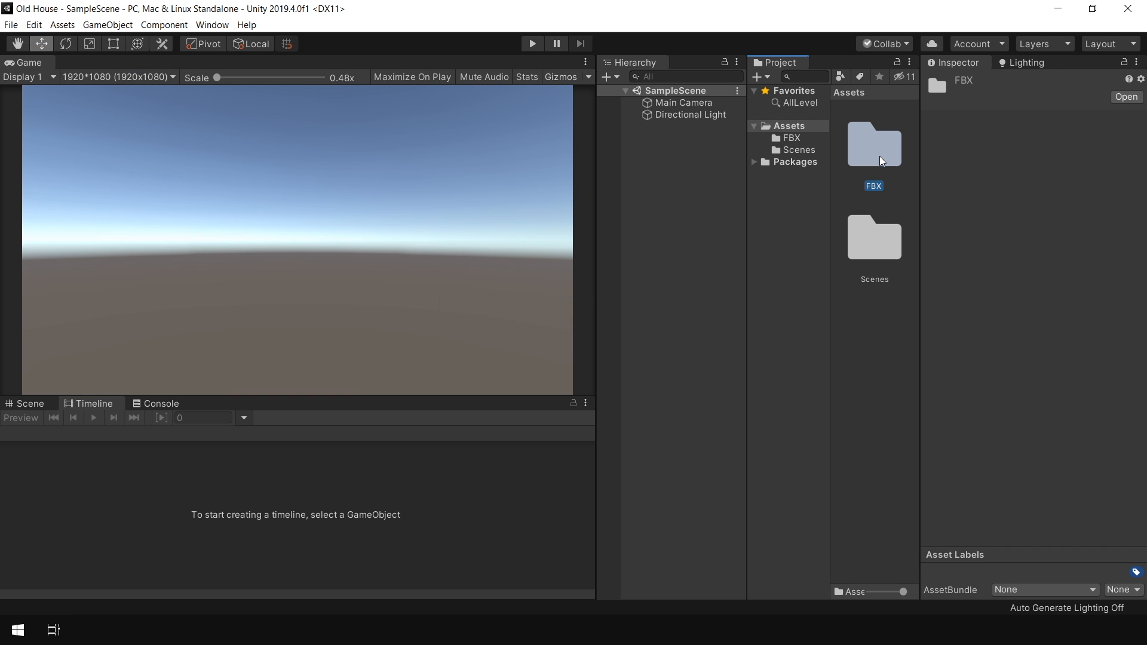
Step: Place the DQ Model from the FBX folder in SampleScene and enlarge the Scene view below the Game view
double_click(879, 151)
left_click_drag(876, 146, 640, 324)
left_click(28, 402)
left_click_drag(401, 396, 402, 224)
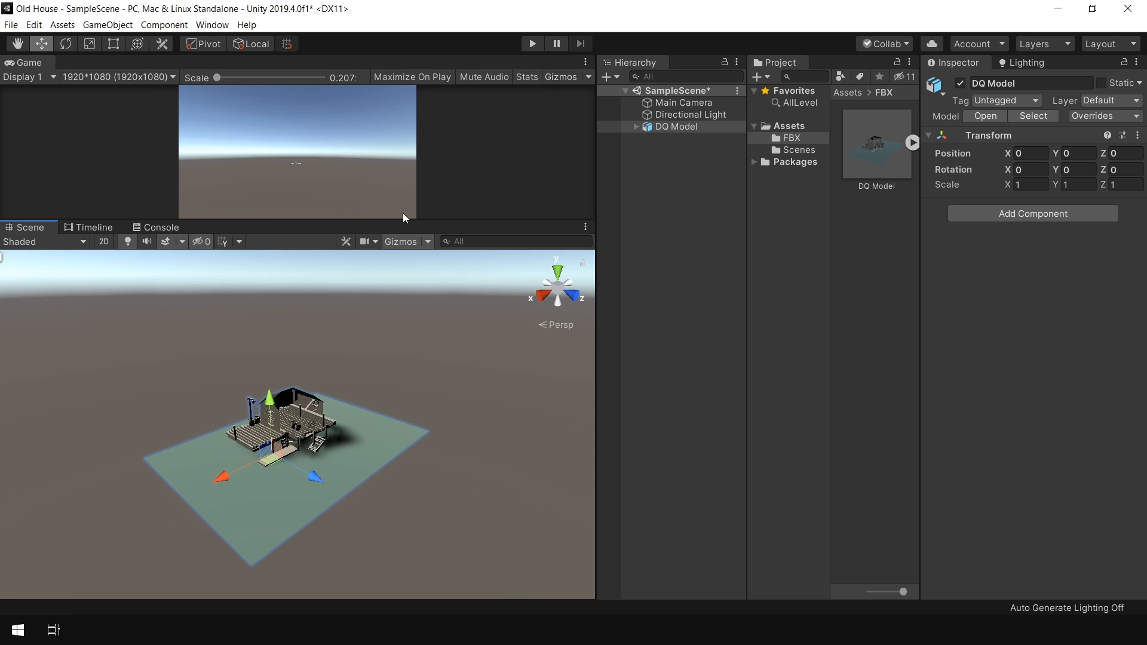
Step: Examine the imported house from all sides for faulty textures, missing faces and dark surfaces
left_click_drag(548, 412, 322, 412, "alt")
left_click_drag(836, 224, 460, 222, "alt")
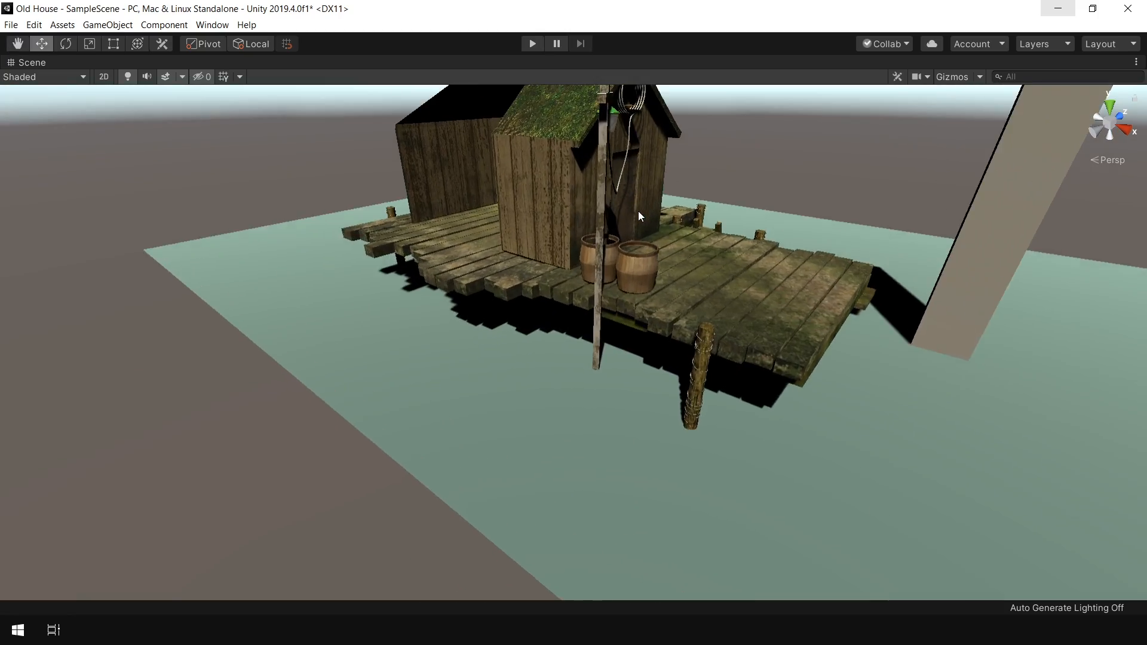
scroll(625, 312, "up", 3)
left_click_drag(393, 279, 871, 309, "alt")
scroll(871, 309, "down", 3)
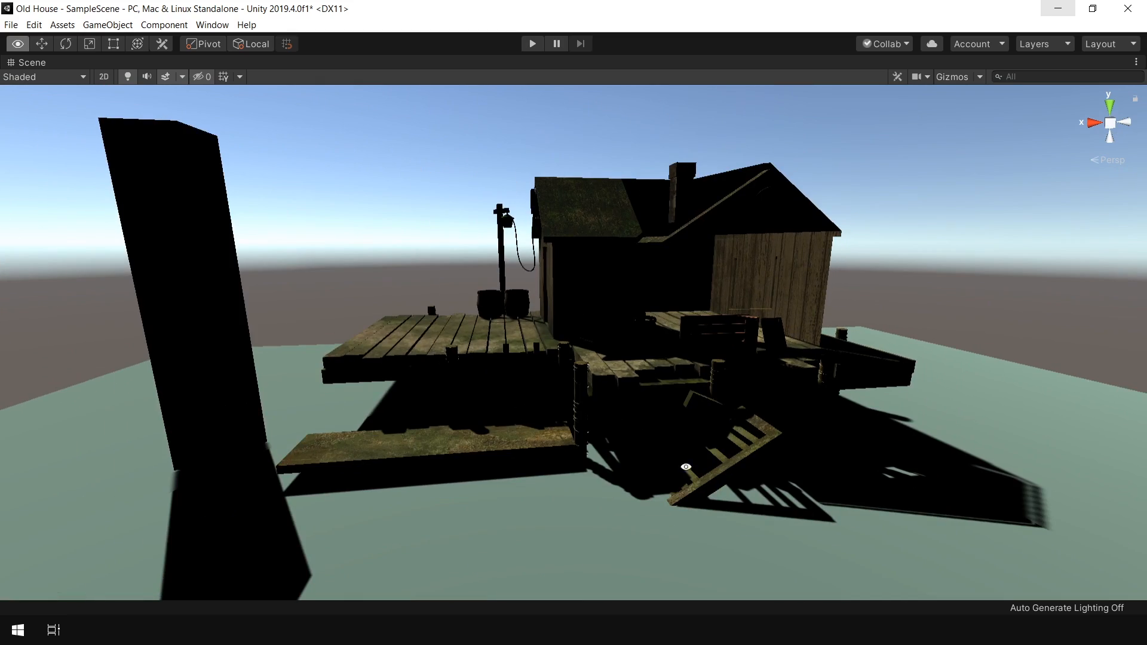
left_click_drag(663, 344, 753, 346, "alt")
scroll(653, 314, "up", 3)
middle_click_drag(653, 315, 637, 414)
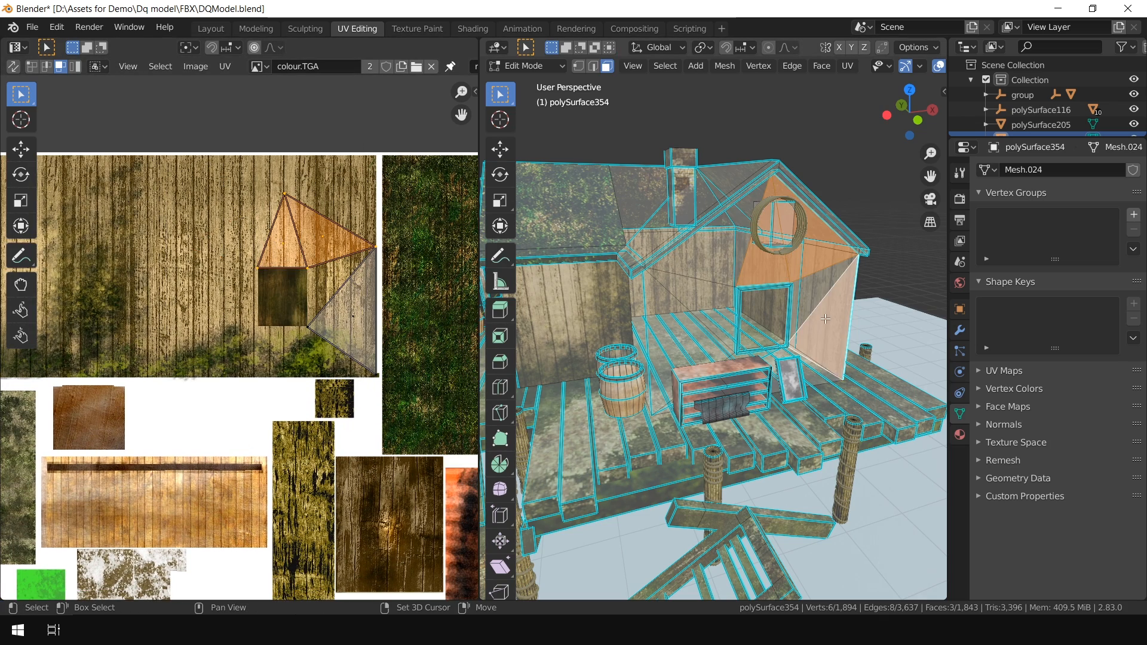
Step: Switch to Blender and examine the house walls' UV layout over the colour.TGA texture, clearing the selection when finished
left_click_drag(620, 156, 626, 161)
key("a")
scroll(220, 341, "up", 2)
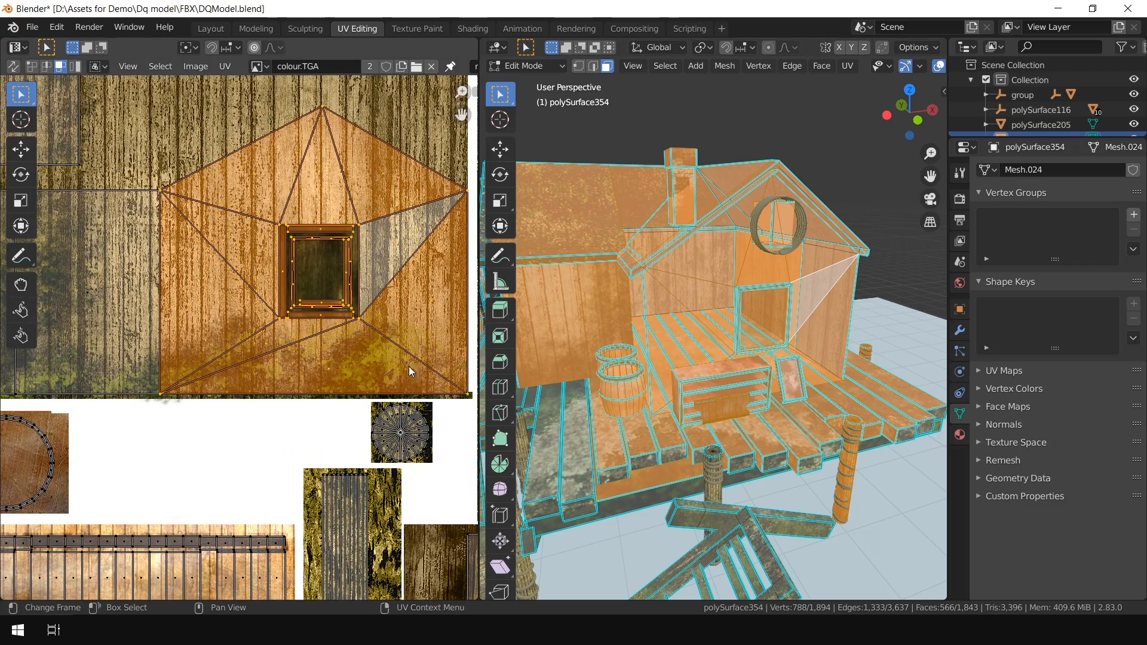
key("alt+a")
Step: Select the connected wall and roof faces of the house and recalculate their normals to the outside
scroll(792, 353, "up", 3)
middle_click_drag(792, 353, 759, 353)
left_click(754, 389, "shift")
left_click(803, 399, "shift")
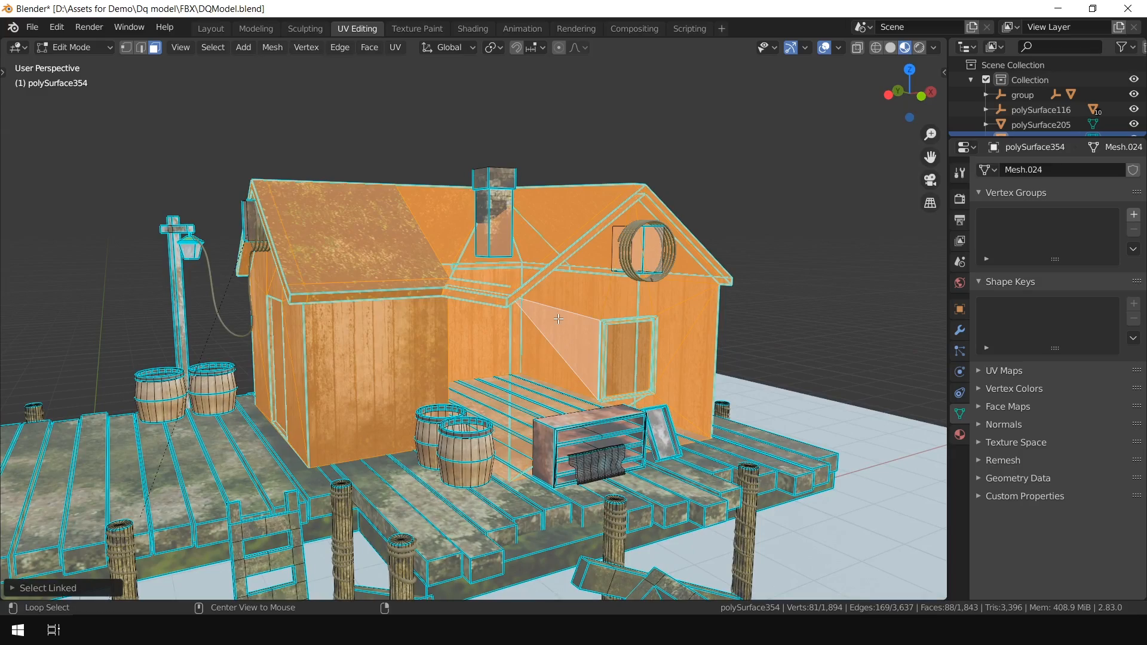
key("alt+n")
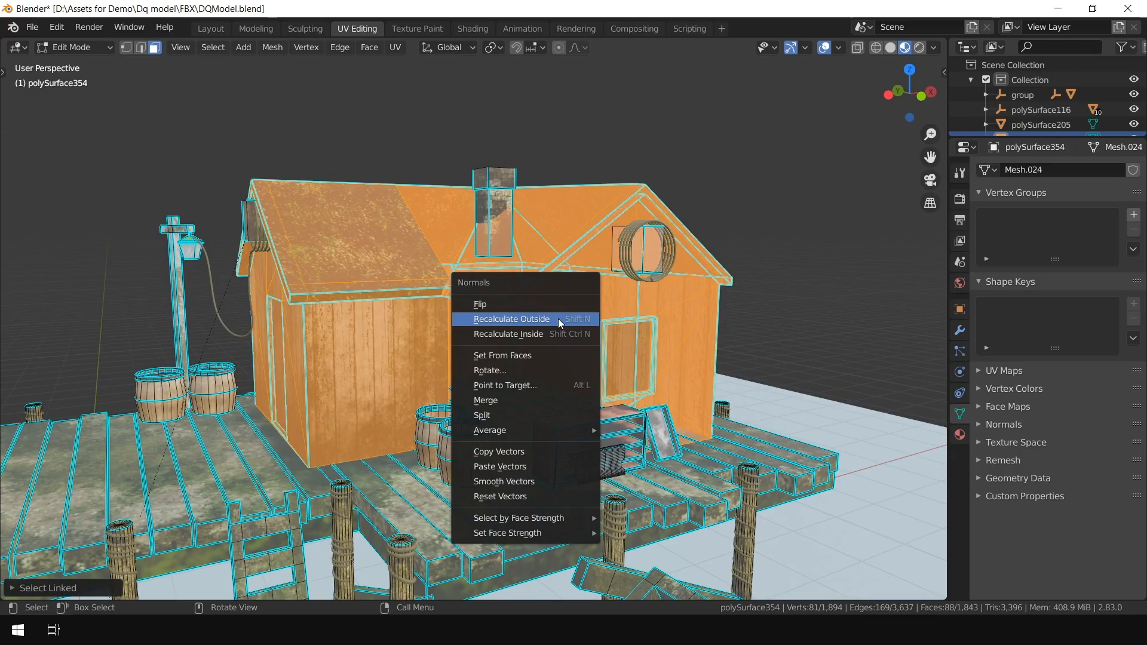
left_click(559, 319)
key("alt+a")
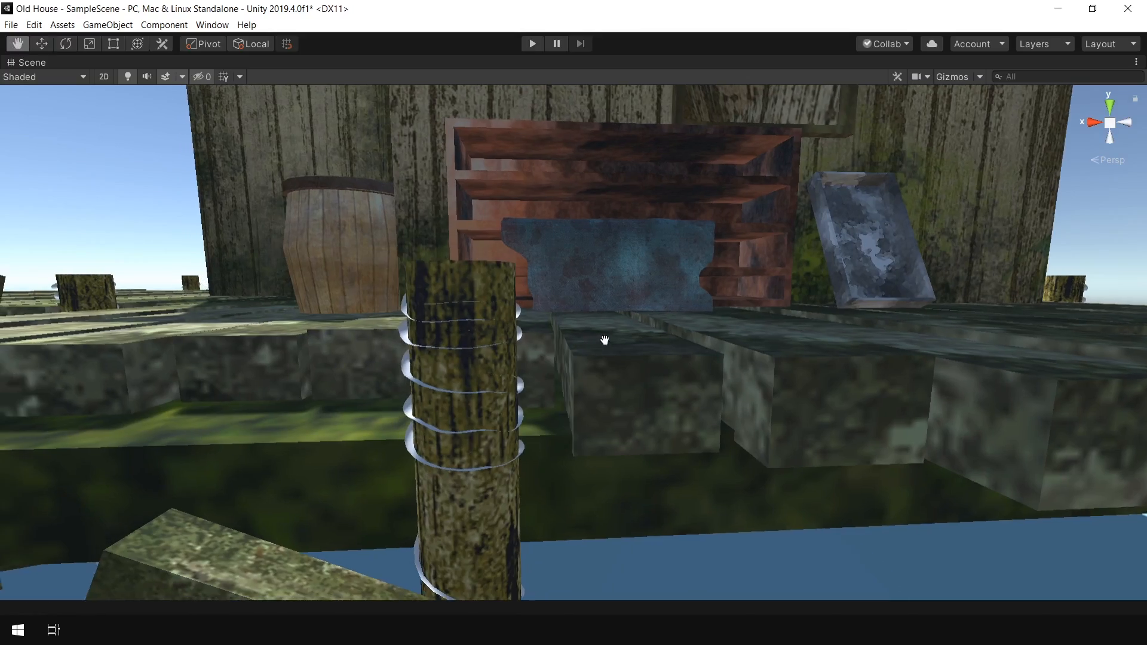
Step: Switch to Unity and examine the barrels, roped posts, shelf and deck planks up close
middle_click_drag(604, 340, 617, 340)
left_click_drag(504, 353, 464, 410, "alt")
left_click_drag(414, 353, 518, 440, "alt")
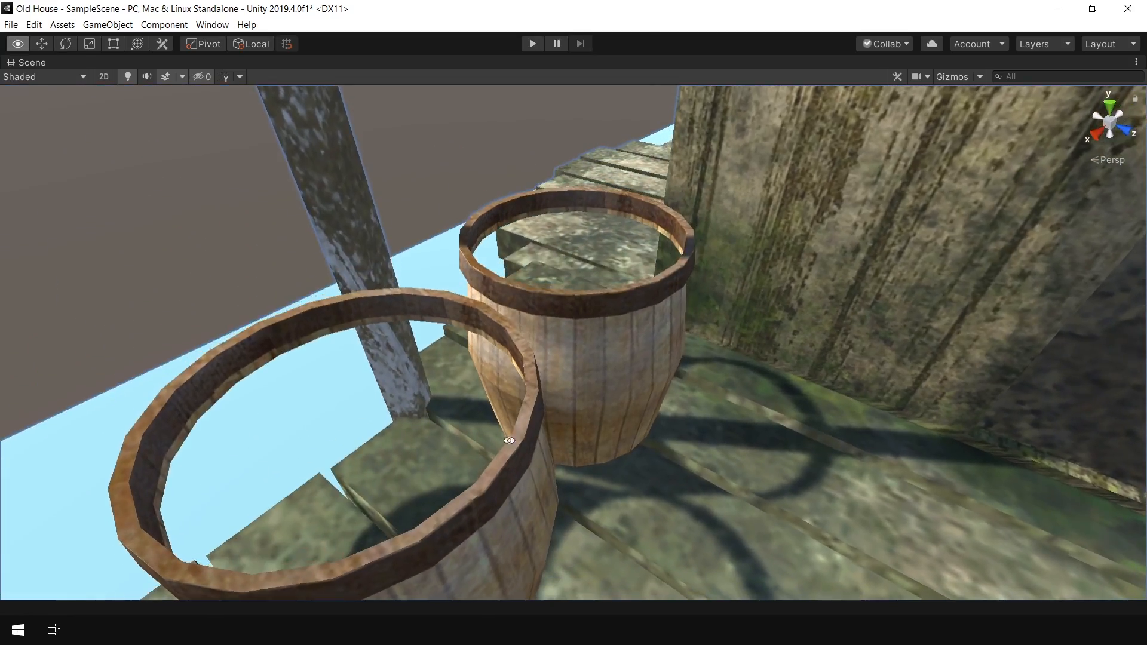
left_click_drag(404, 258, 576, 377, "alt")
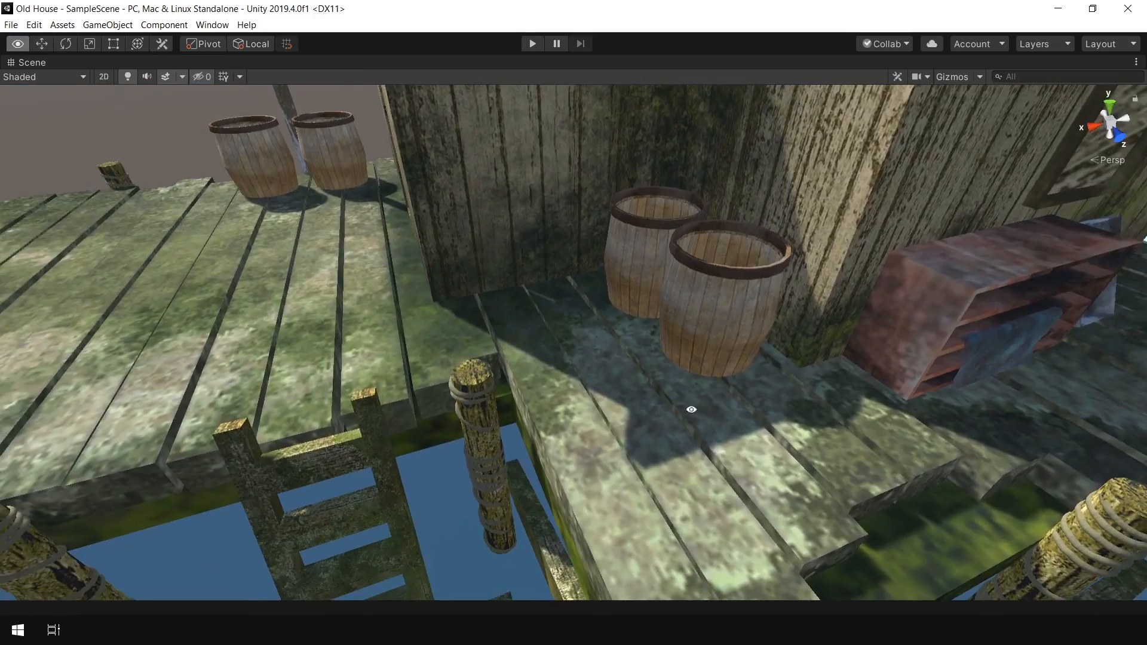
mouse_move(691, 404)
left_mouse_down("alt")
mouse_move(618, 441)
mouse_move(819, 384)
mouse_move(376, 356)
mouse_move(530, 197)
left_mouse_up("alt")
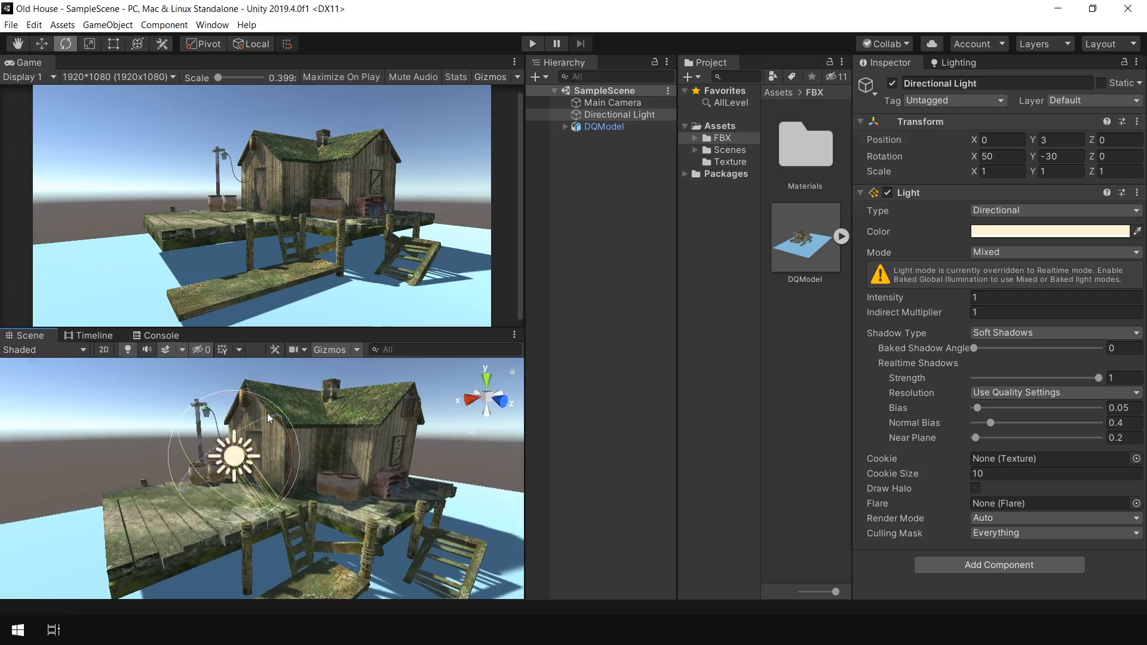
Step: Rotate the Directional Light to change how sunlight and shadows fall on the house
left_click_drag(273, 425, 251, 458)
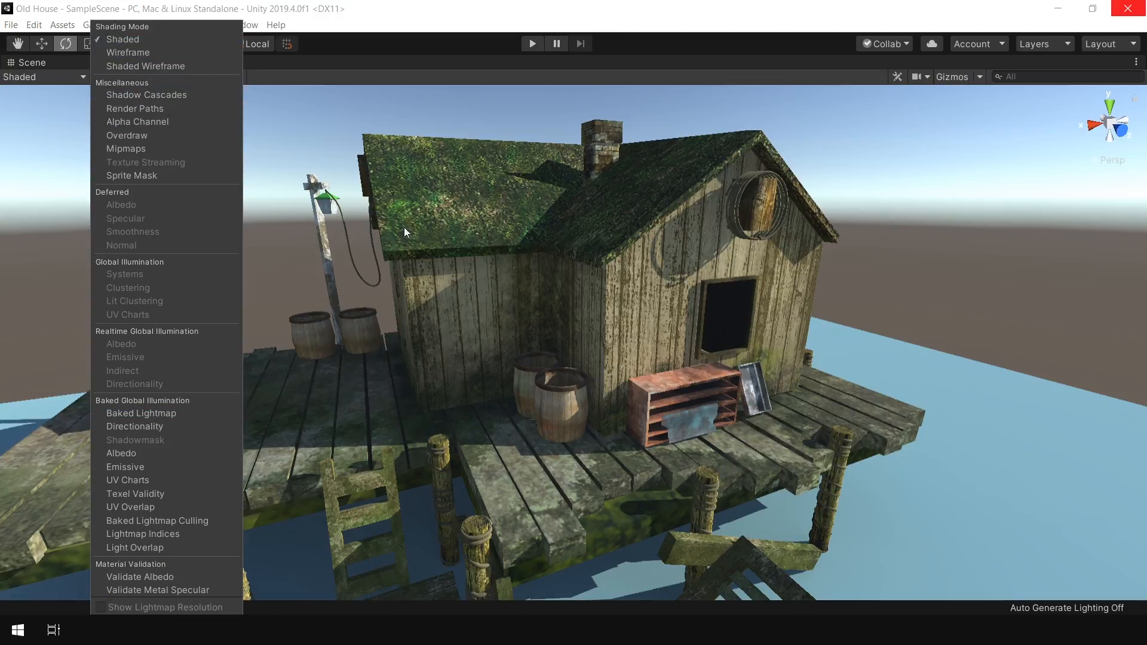
mouse_move(404, 231)
left_mouse_down("alt")
mouse_move(527, 389)
mouse_move(714, 282)
left_mouse_up("alt")
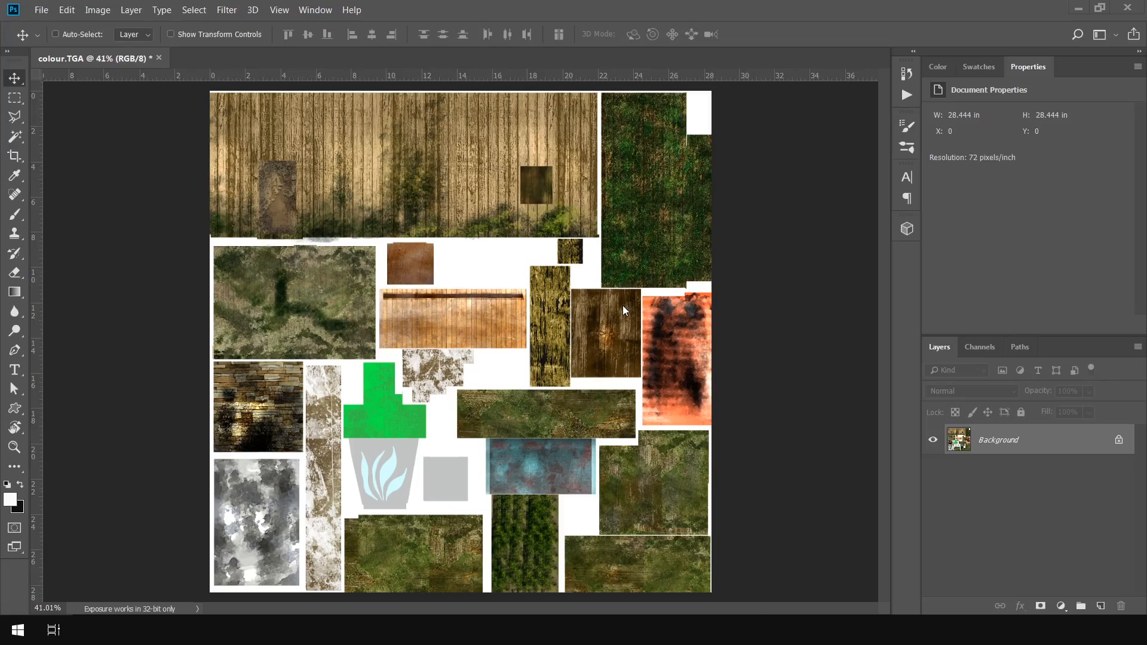
Step: Switch to Photoshop and open the Hue/Saturation adjustment for the colour.TGA texture
key("ctrl+u")
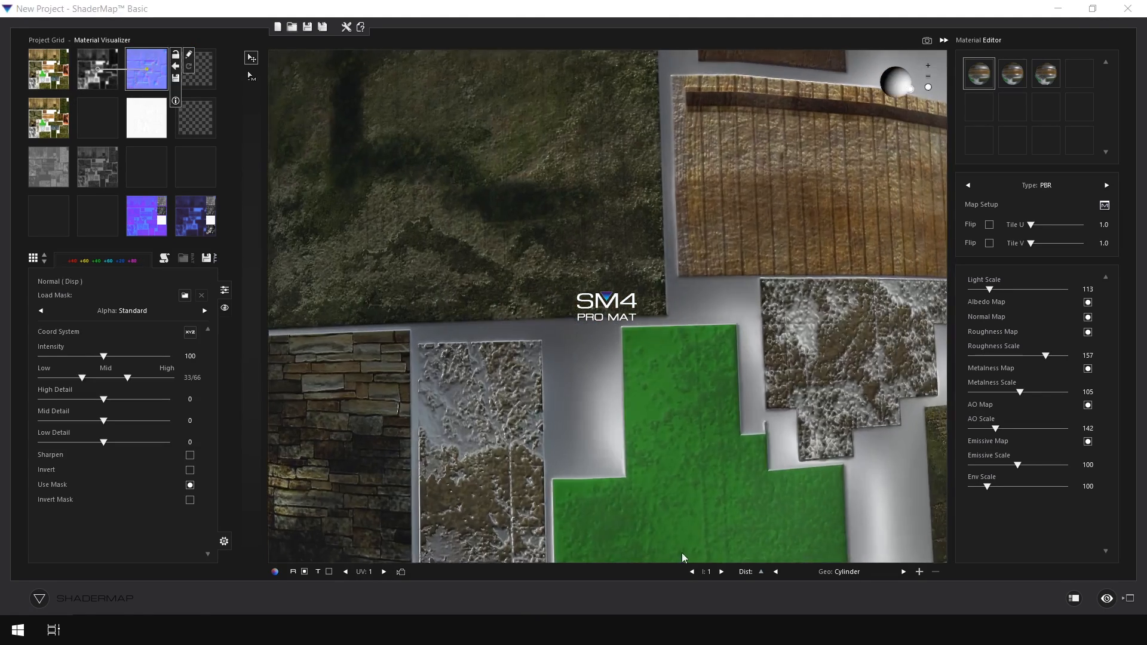
Step: Switch to ShaderMap, set the material preview's Light Scale to 211 and adjust the normal map's low intensity range
scroll(675, 325, "down", 4)
left_click_drag(682, 557, 265, 258)
scroll(683, 215, "up", 3)
left_click_drag(990, 289, 1009, 290)
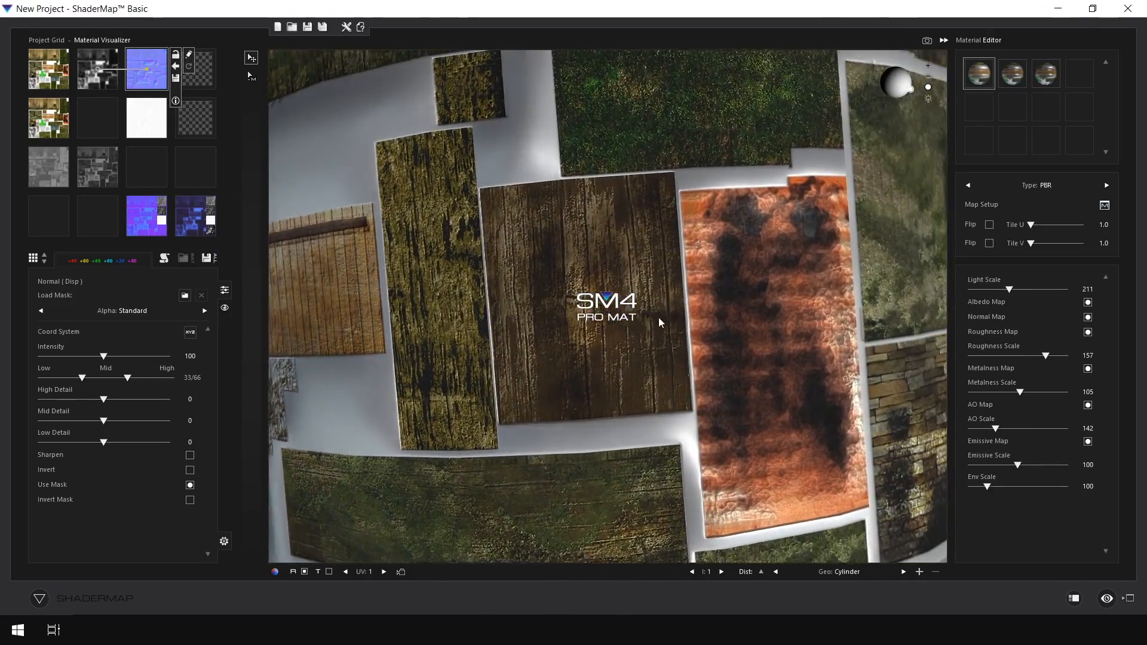
left_click_drag(618, 251, 703, 187)
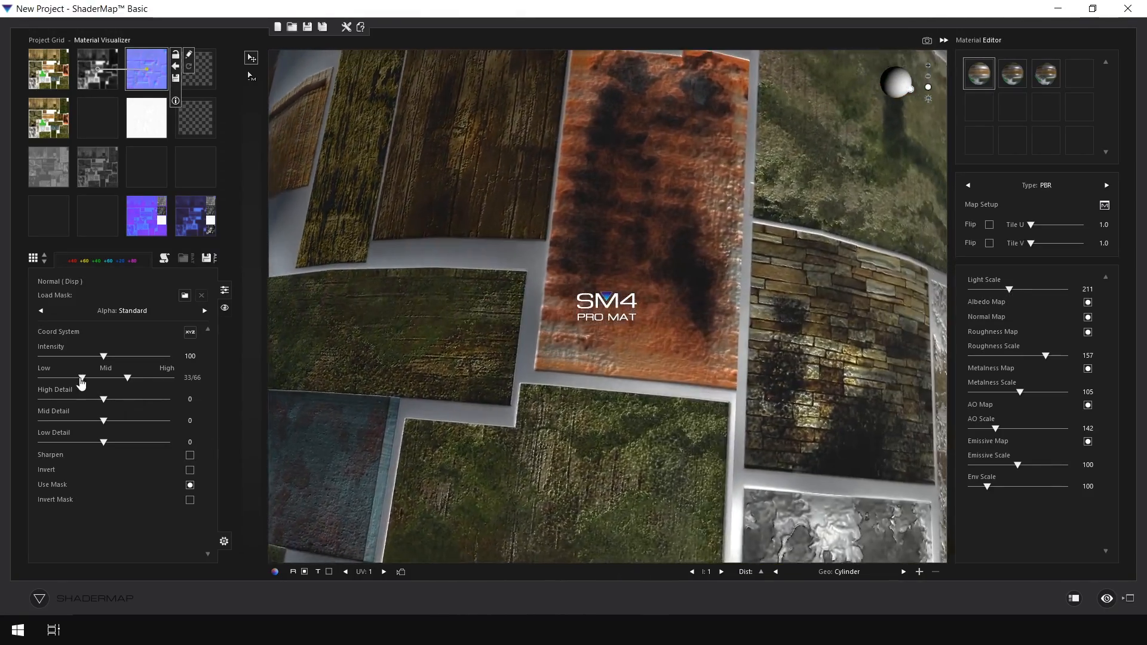
left_click_drag(82, 380, 84, 382)
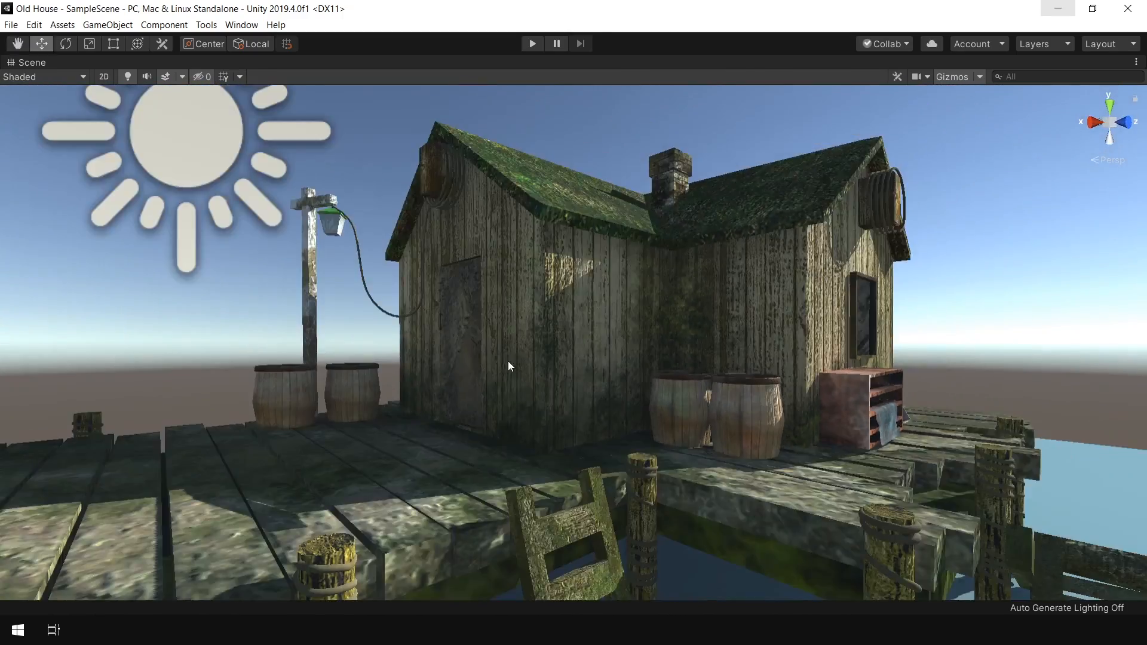
Step: Switch to Unity and examine the surface relief on the house walls and deck
left_click_drag(508, 363, 845, 225, "alt")
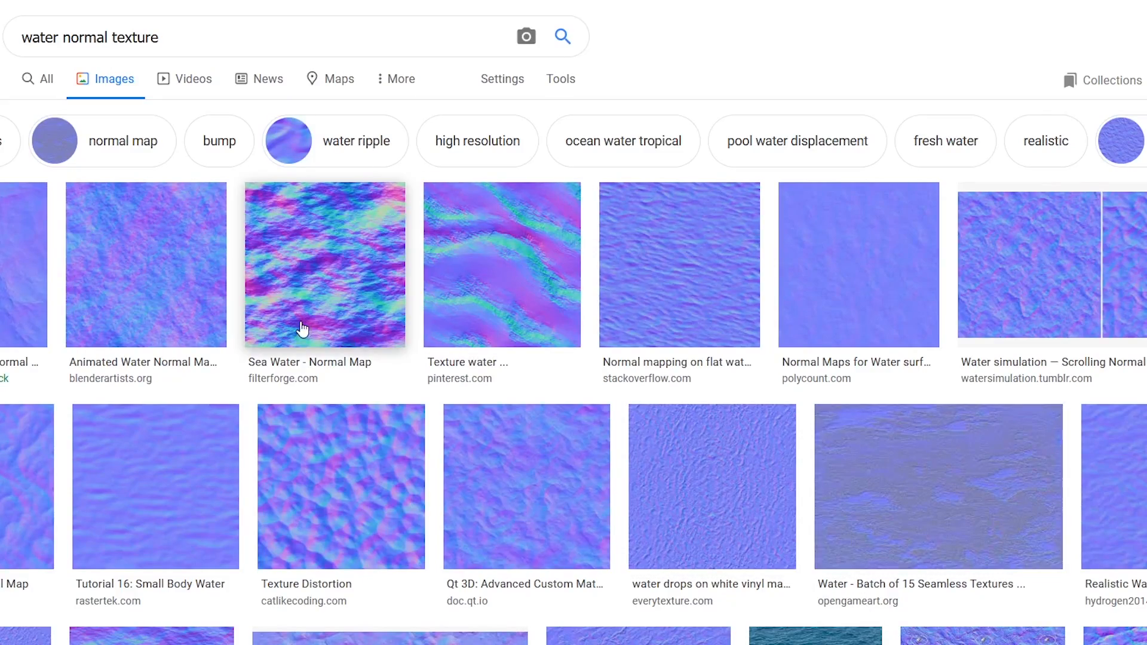
Step: Switch to the browser and pick a water normal map from the "water normal texture" image results
scroll(302, 328, "down", 3)
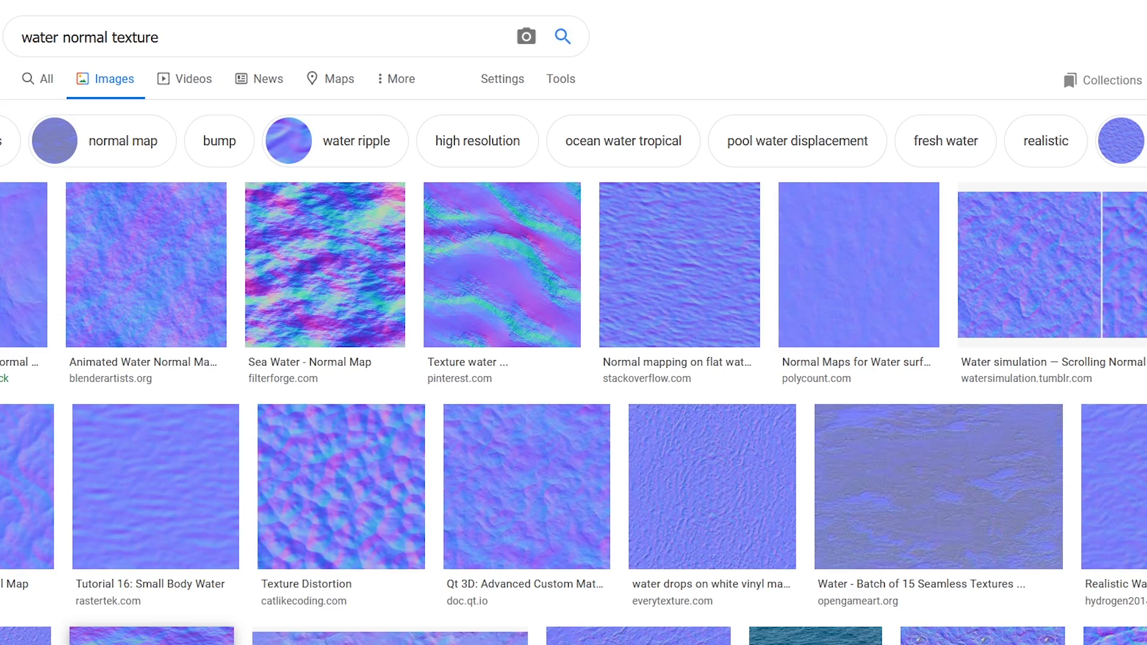
left_click(178, 504)
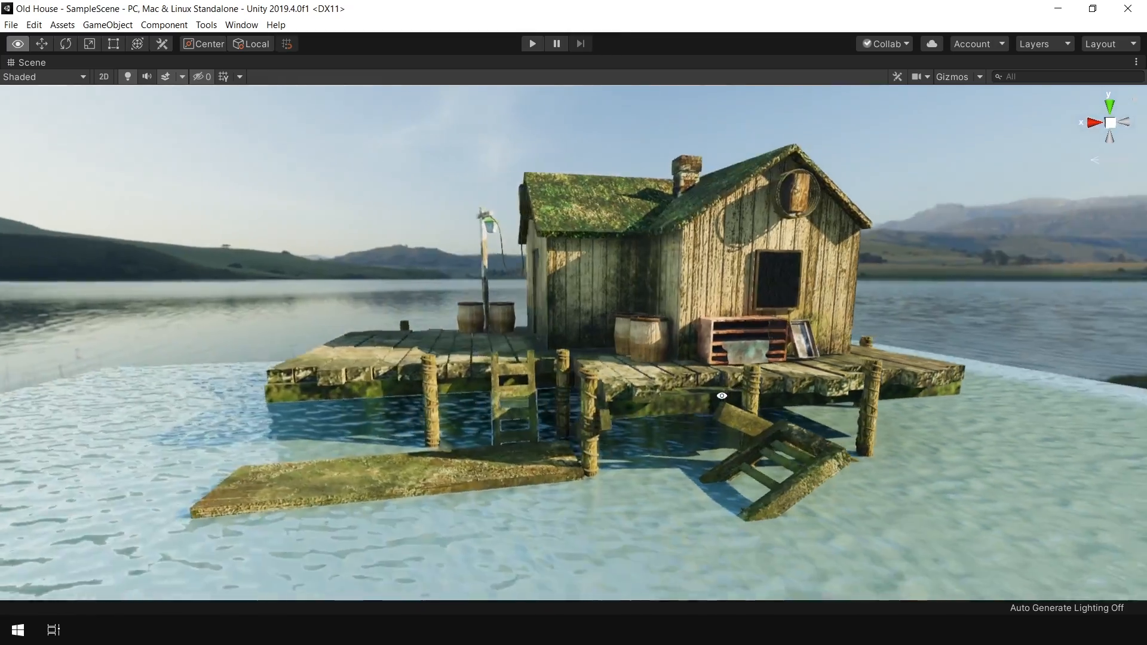
Step: Switch to Unity and examine the rippled water surface around the house
left_click_drag(777, 413, 383, 394, "alt")
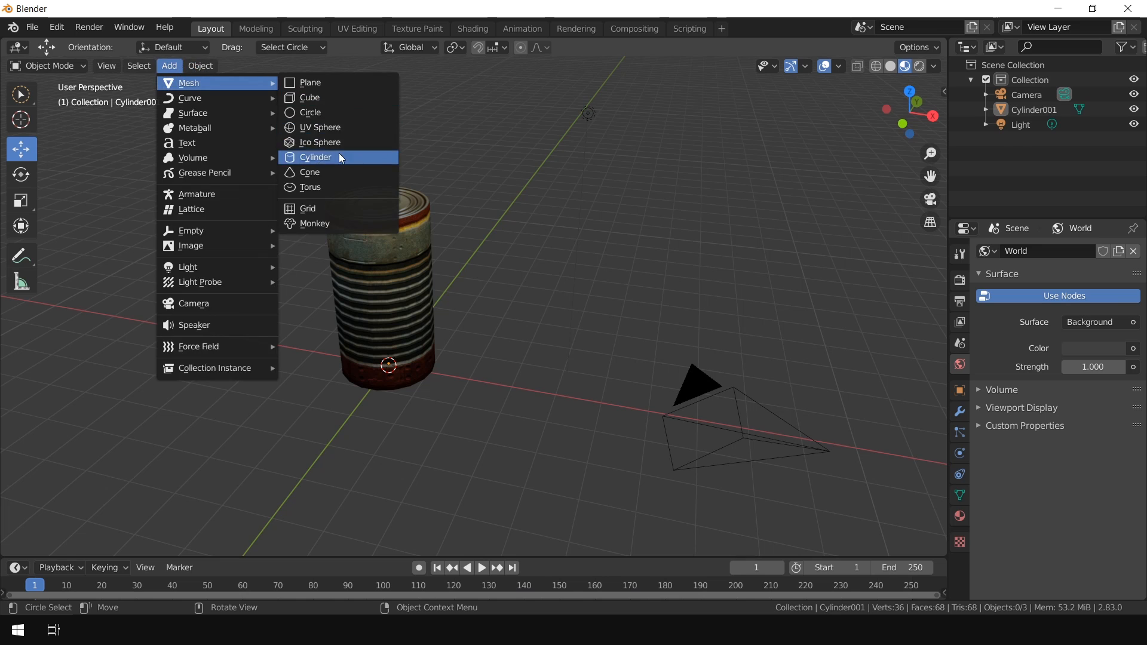
Step: Switch to Blender, add a cylinder beside the tin can, make it 4 m tall and place it at X 2.2835 m, Z 2 m
left_click(338, 153)
left_click_drag(411, 320, 493, 274)
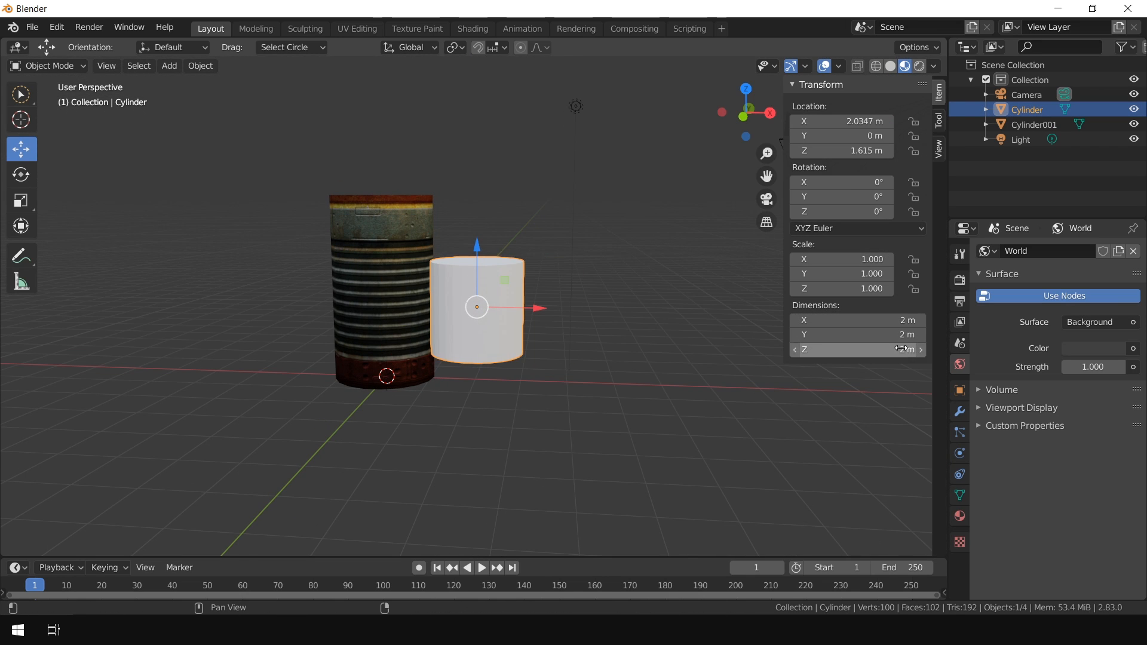
key("KP_1")
left_click_drag(862, 122, 876, 122)
middle_click_drag(642, 212, 576, 259)
middle_click_drag(701, 250, 686, 237)
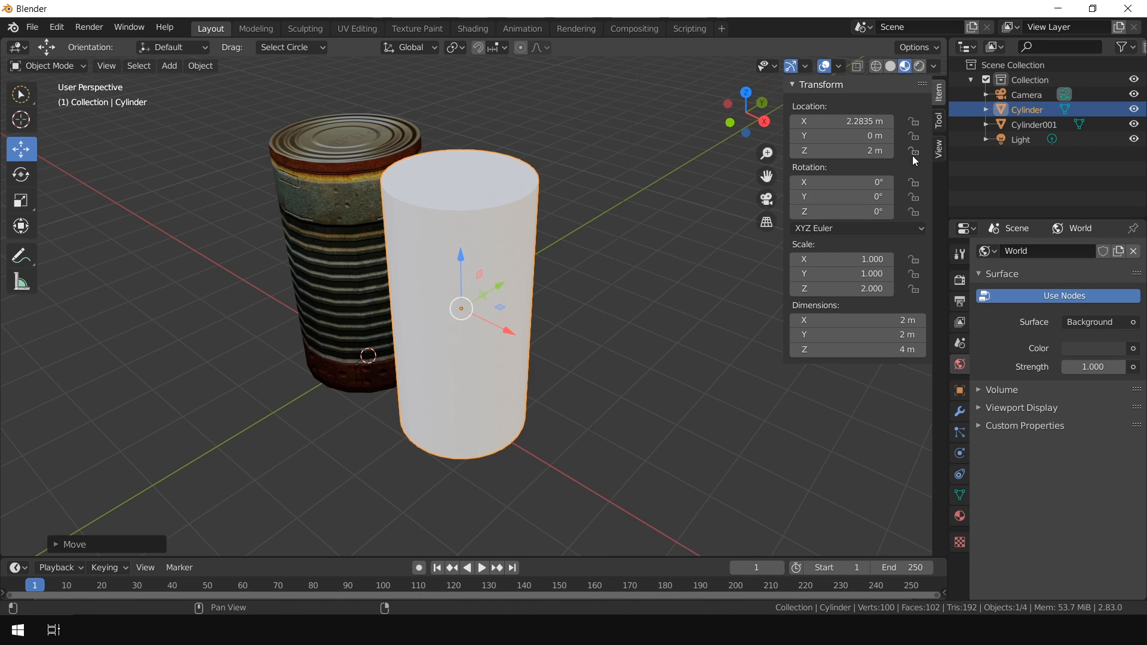
scroll(894, 178, "down", 2, "ctrl")
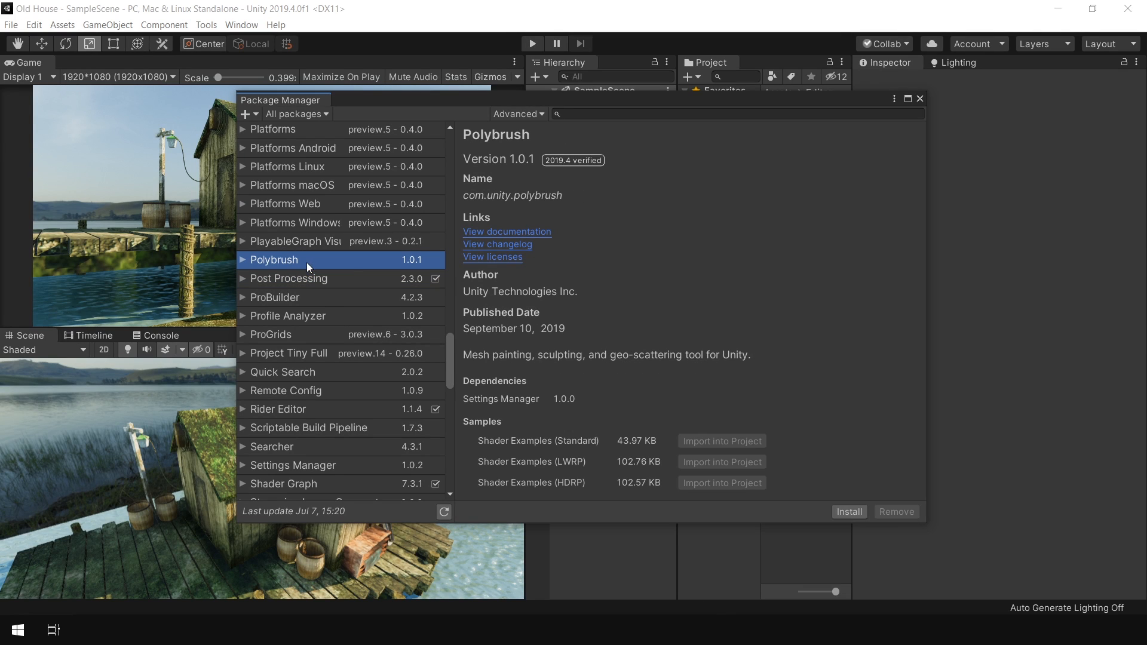
Step: Switch to Unity and install the Polybrush 1.0.1 package
left_click(854, 511)
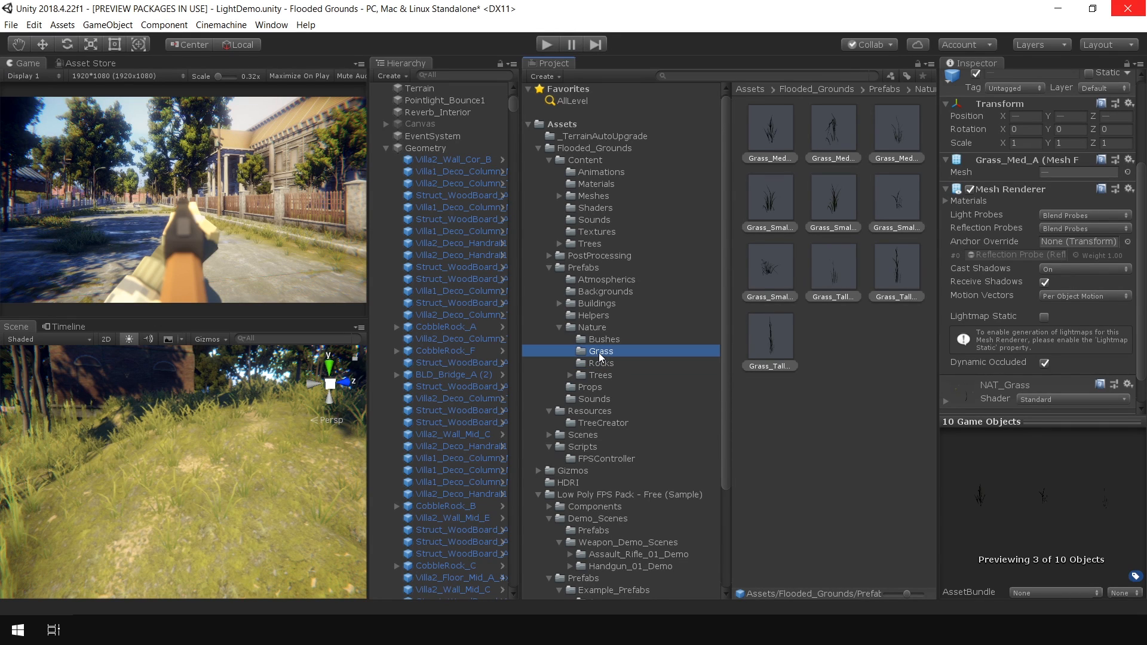
Step: Switch to the Flooded Grounds project and start exporting its Nature Grass prefab folder as a package
left_click(590, 362)
left_click(593, 354)
right_click(593, 353)
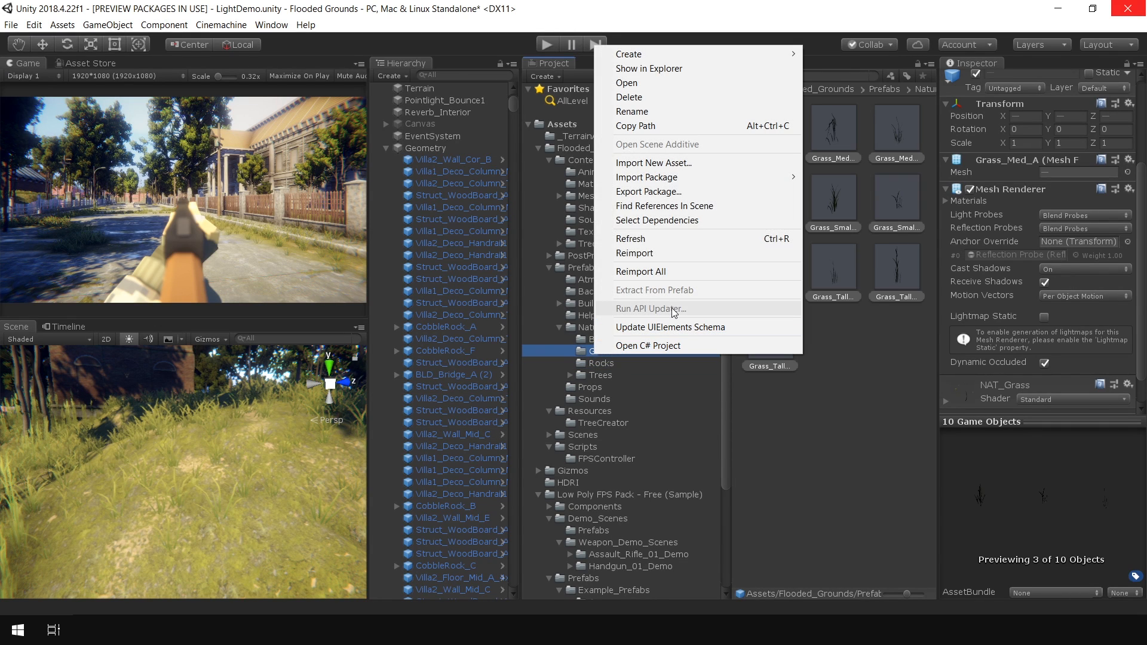
left_click(772, 192)
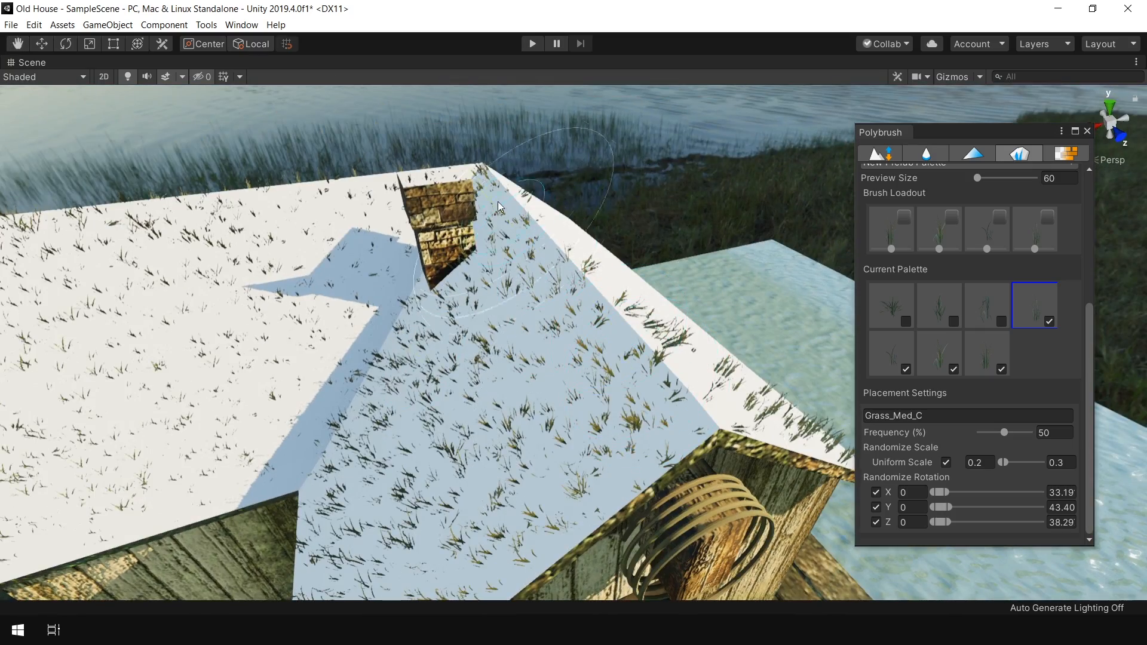
Step: Switch to the Old House project and examine the grass scattered over the roof around the chimney
left_click_drag(267, 361, 486, 330, "alt")
scroll(460, 412, "down", 4)
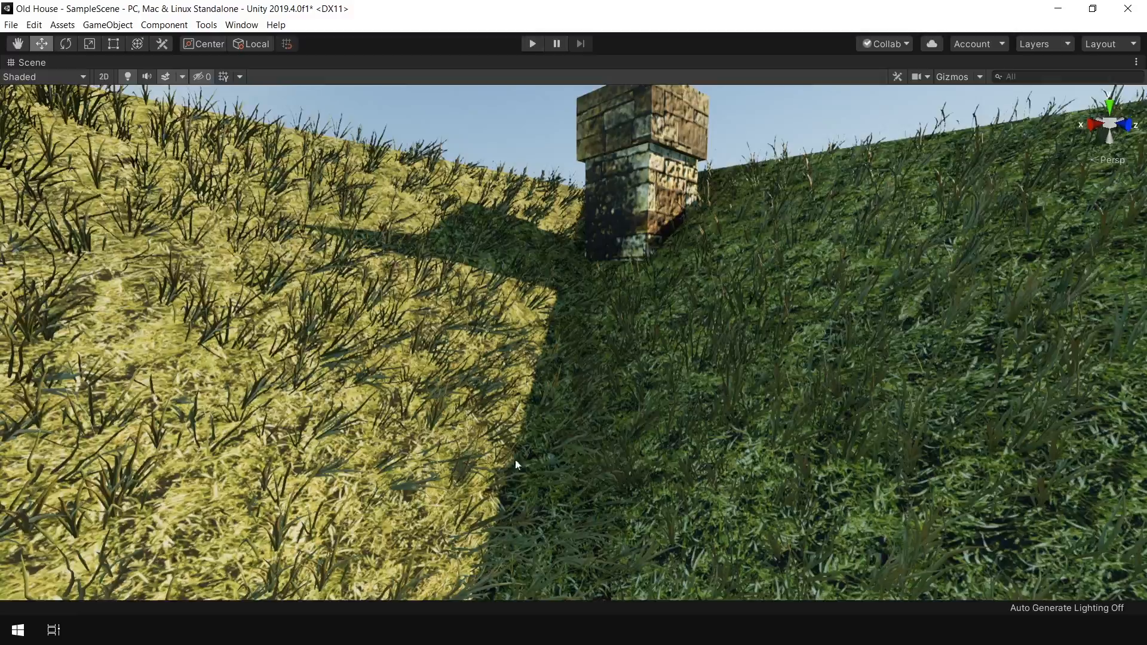
scroll(574, 340, "up", 3)
left_click_drag(537, 358, 776, 383, "alt")
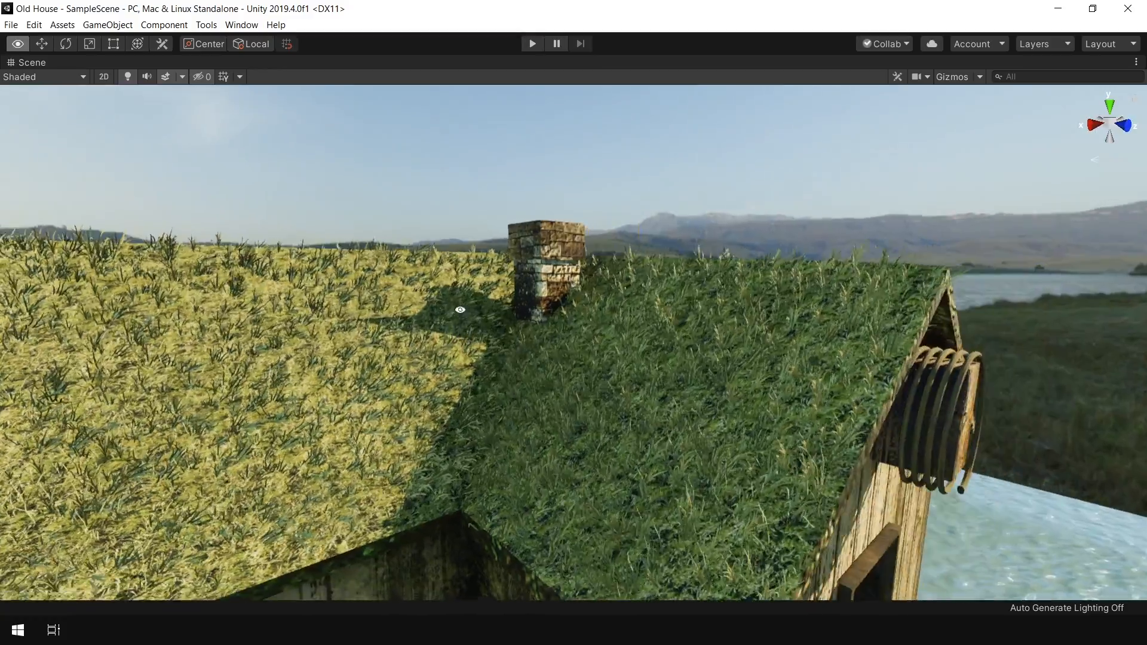
left_click_drag(456, 310, 597, 454, "alt")
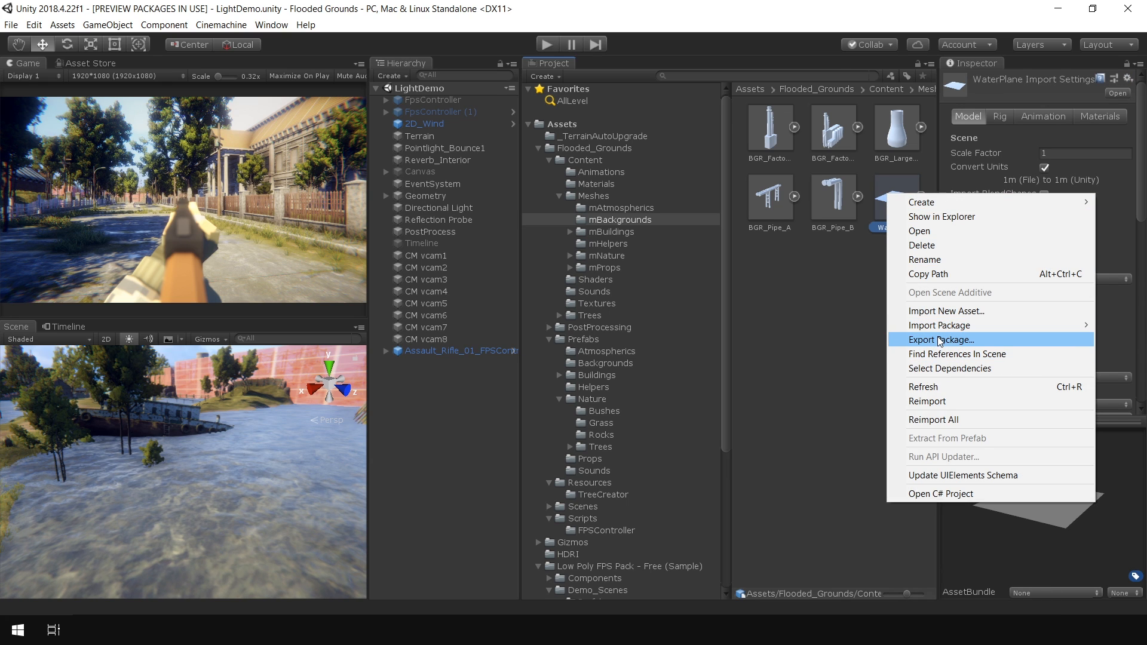
Step: Switch to the Flooded Grounds project and start exporting the WaterPlane mesh as a package
left_click(940, 340)
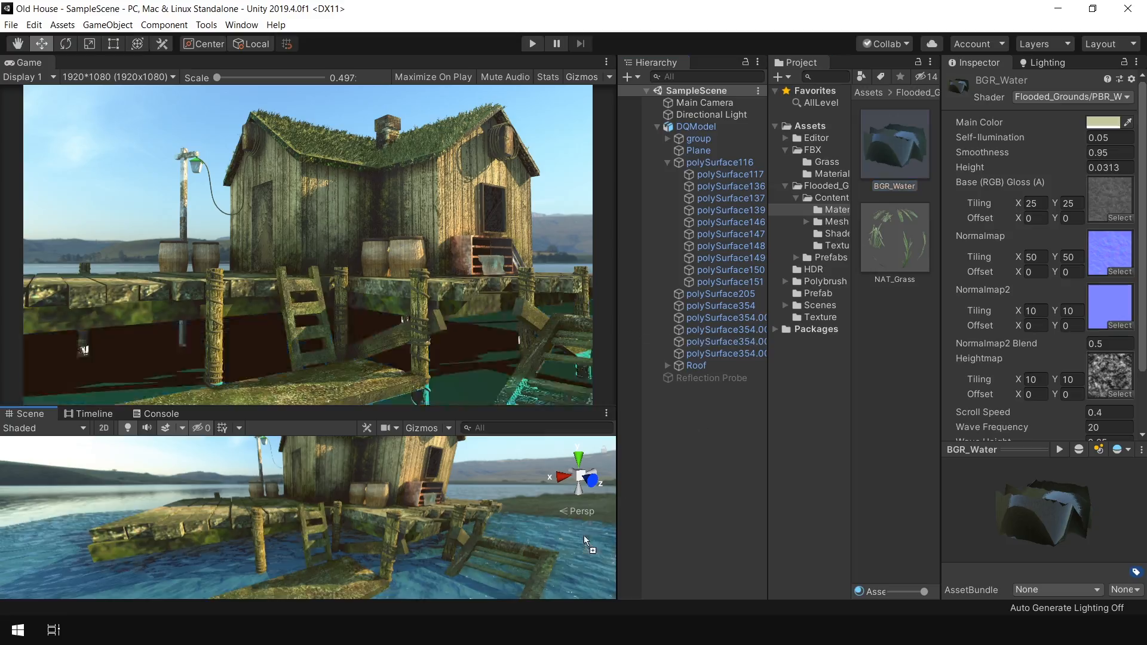
Step: Switch to the Old House project and apply the BGR_Water material to the water surface around the house
left_click_drag(583, 535, 562, 565)
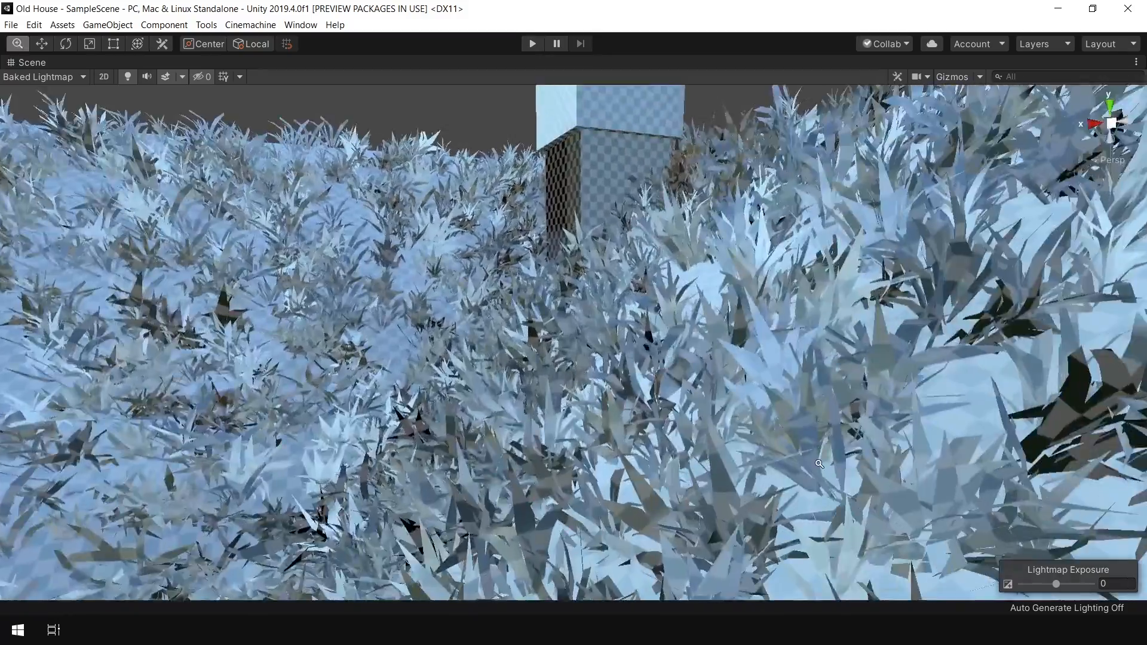
left_click_drag(537, 299, 478, 263, "alt")
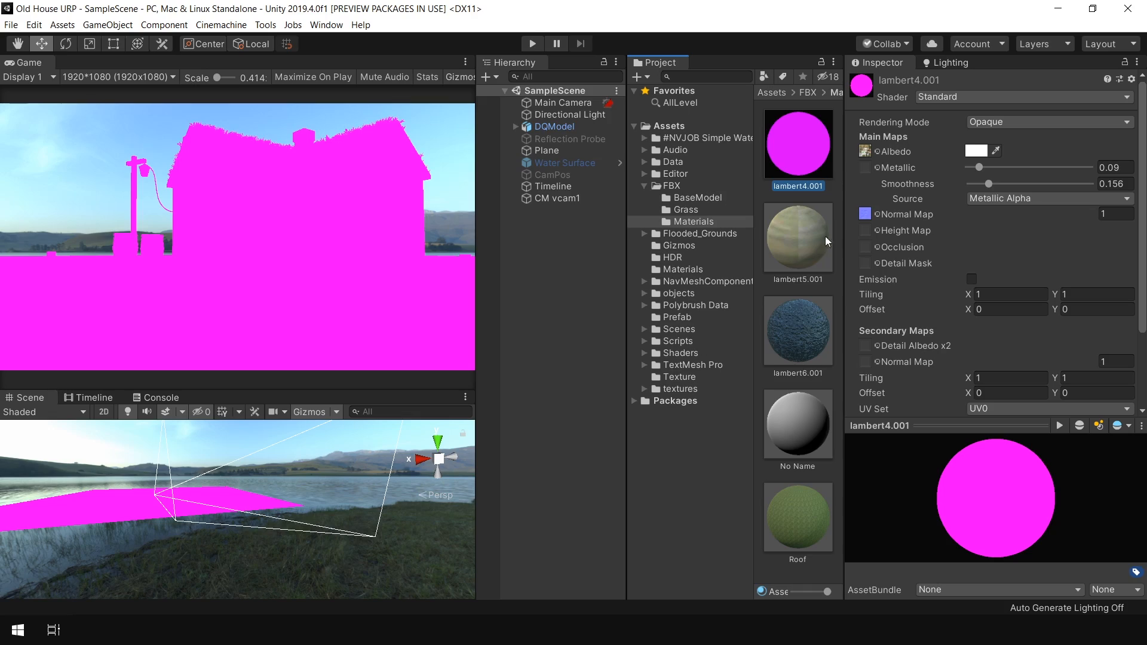
Step: Switch to the BoatAttack project and examine the demo_Island scene's rock cliffs, turquoise water and beach
left_click(968, 211)
left_click(944, 223)
left_click(877, 233)
double_click(737, 373)
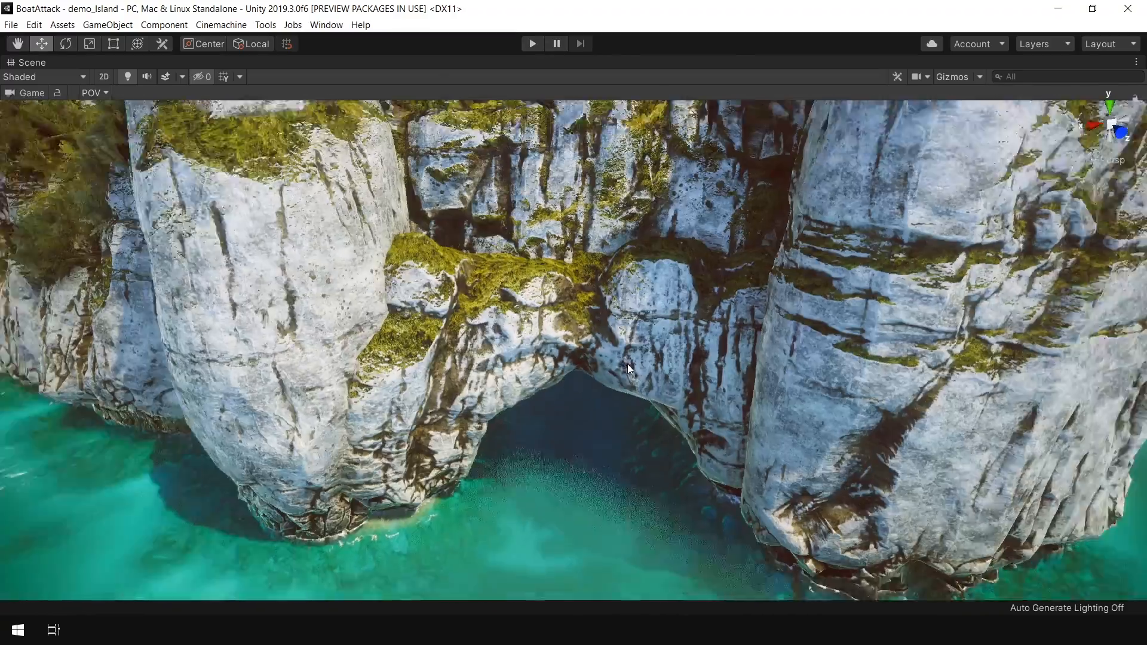
scroll(627, 363, "down", 5)
middle_click_drag(686, 412, 402, 296)
scroll(403, 297, "up", 1)
middle_click_drag(687, 251, 569, 288)
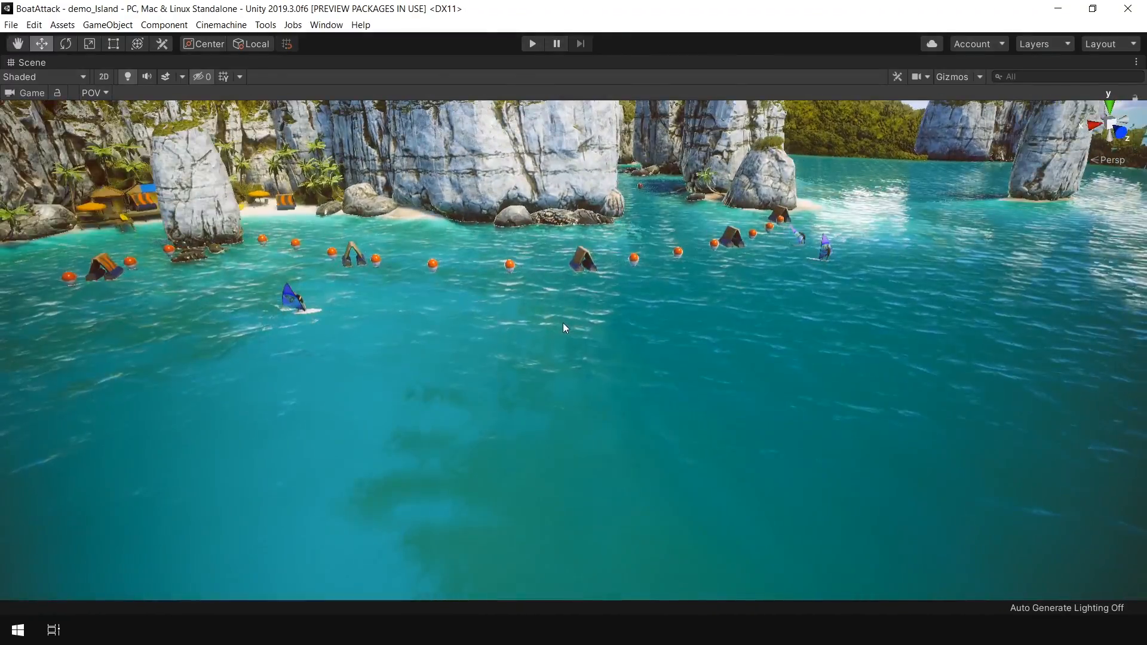
key("shift+space")
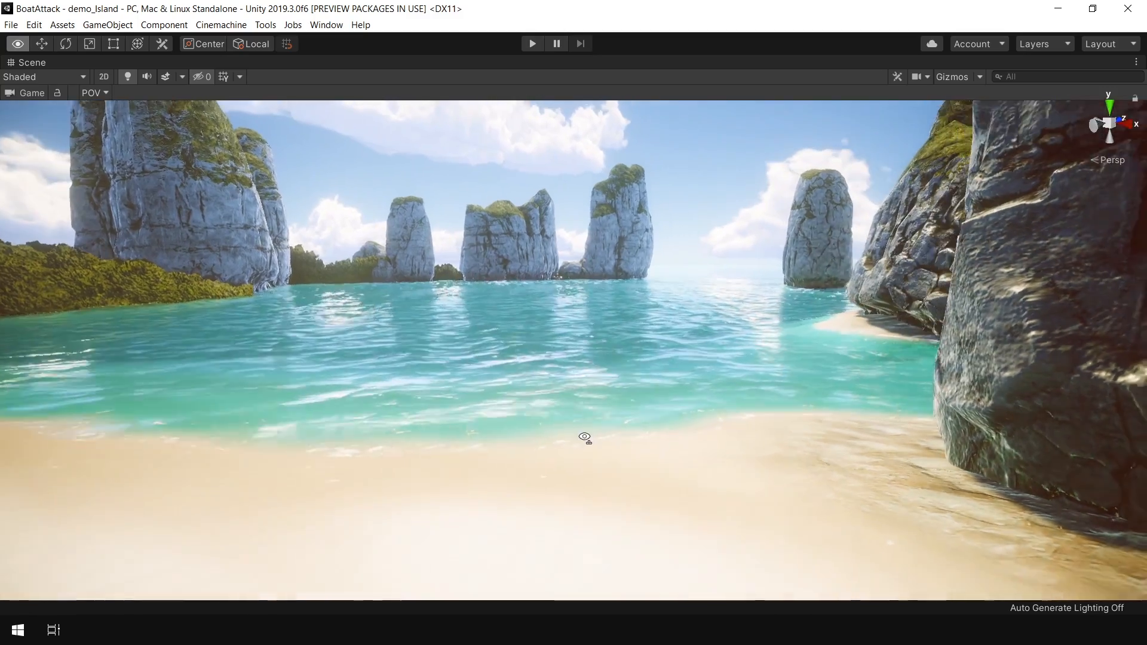
Step: Place the DQModel house from the FBX folder in the demo_Island scene, at the water's edge by the sandy beach
key("shift+space")
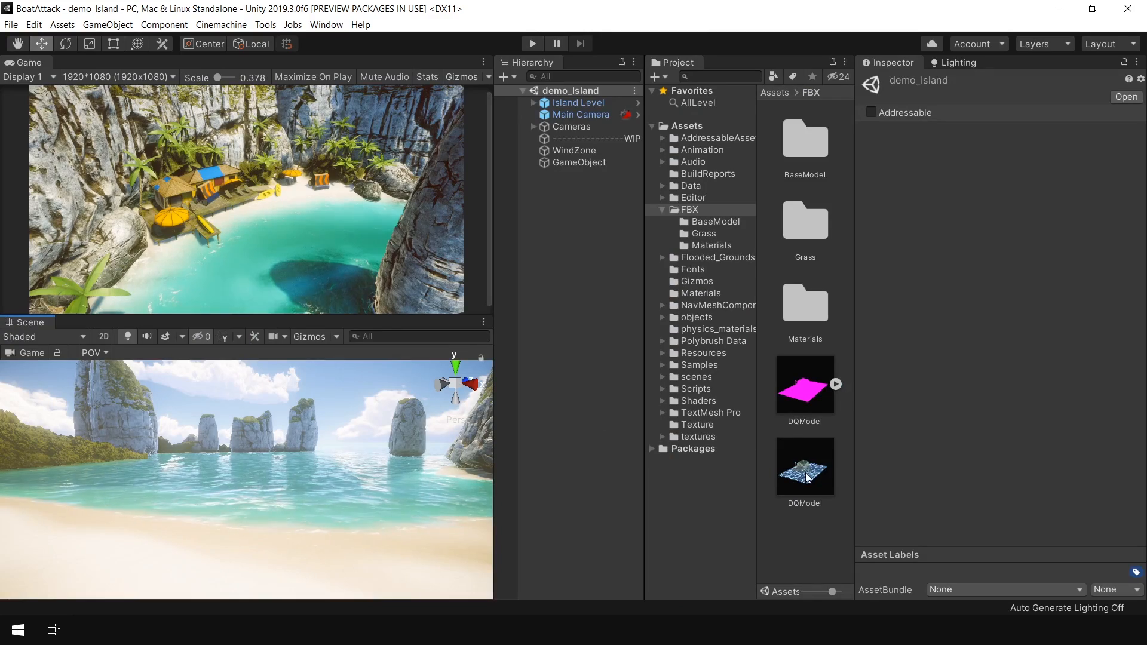
key("shift+space")
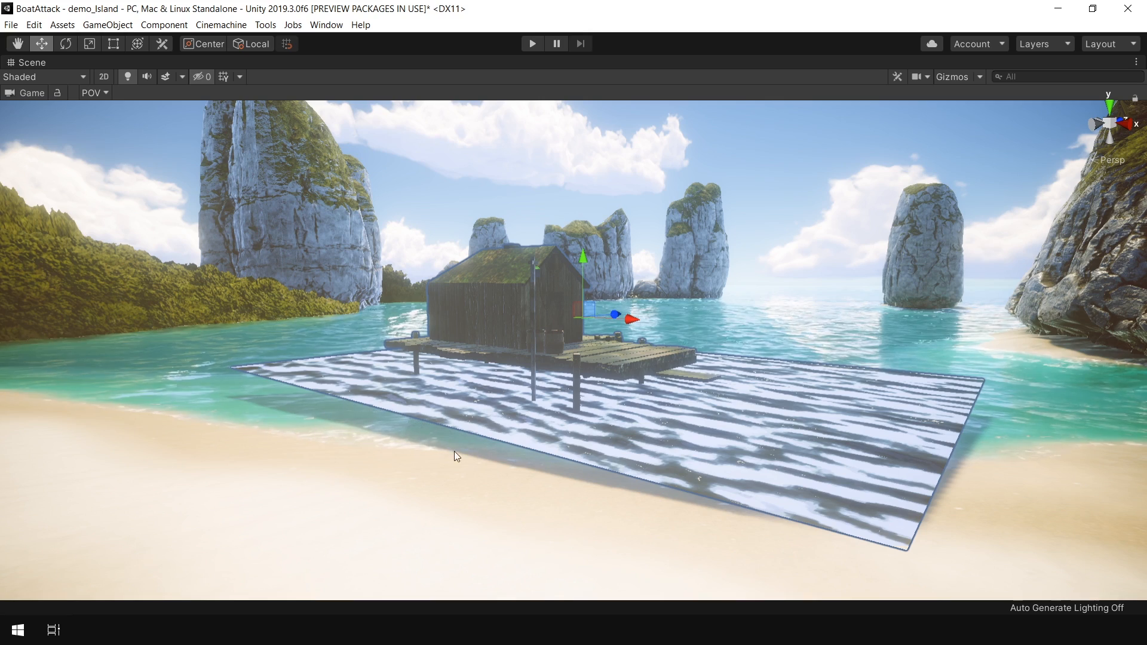
key("shift+space")
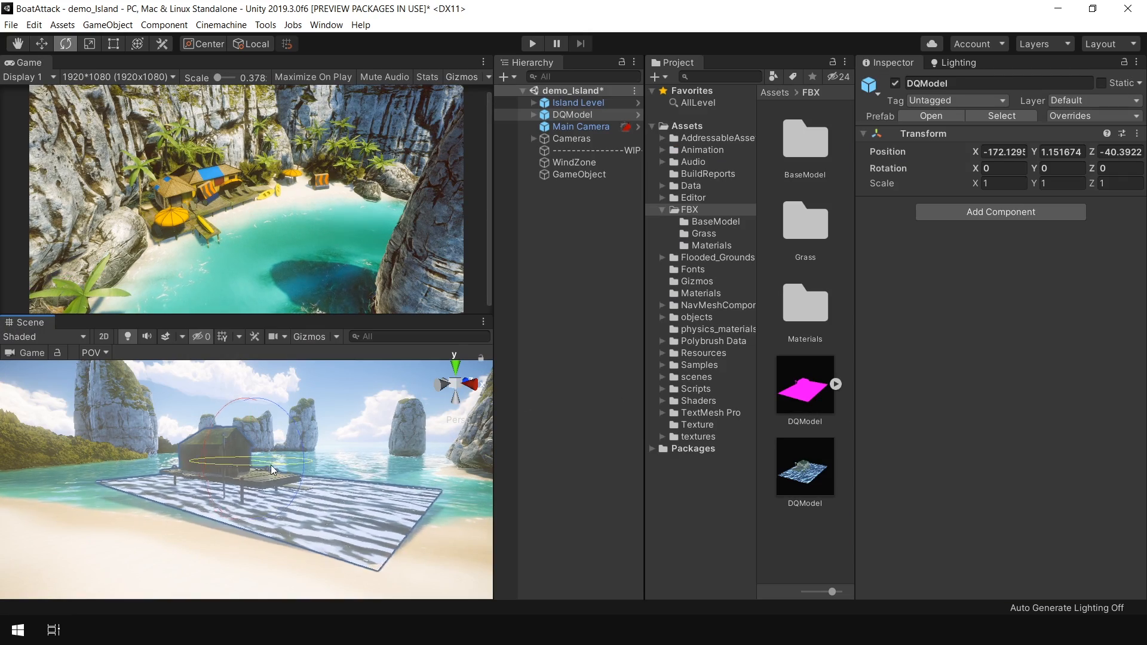
Step: Rotate the house about 138 degrees around Y, shift it over the water, and remove the model's own water plane
key("shift+space")
right_click_drag(419, 448, 580, 367)
key("w")
key("shift+space")
left_click(409, 545)
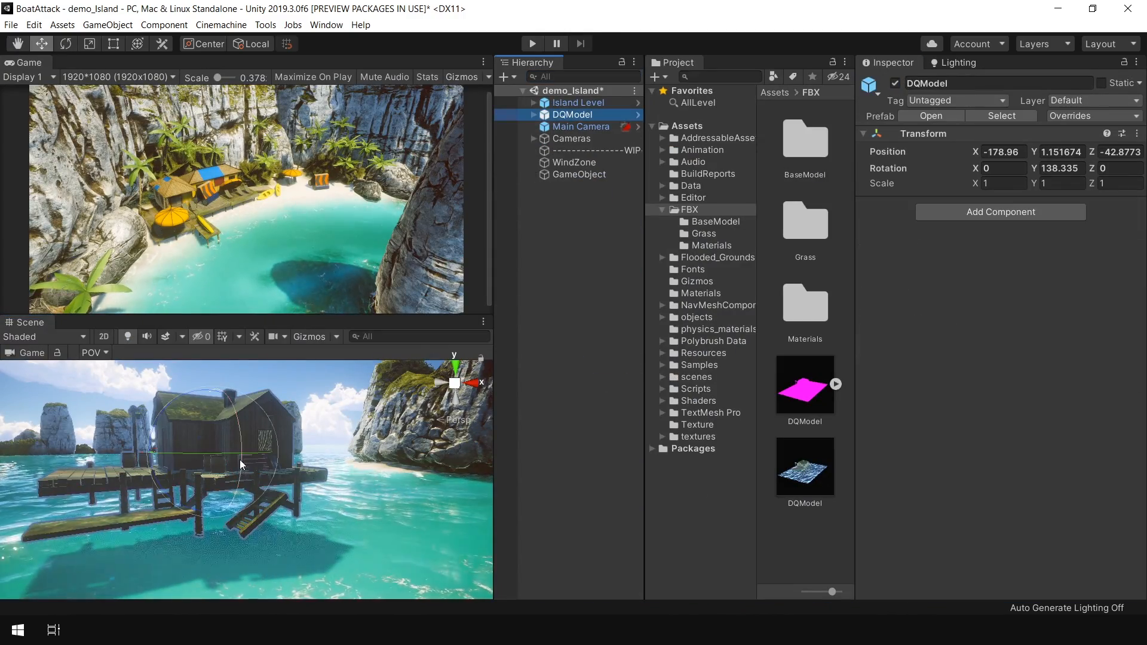
key("shift+space")
right_click_drag(397, 441, 417, 466)
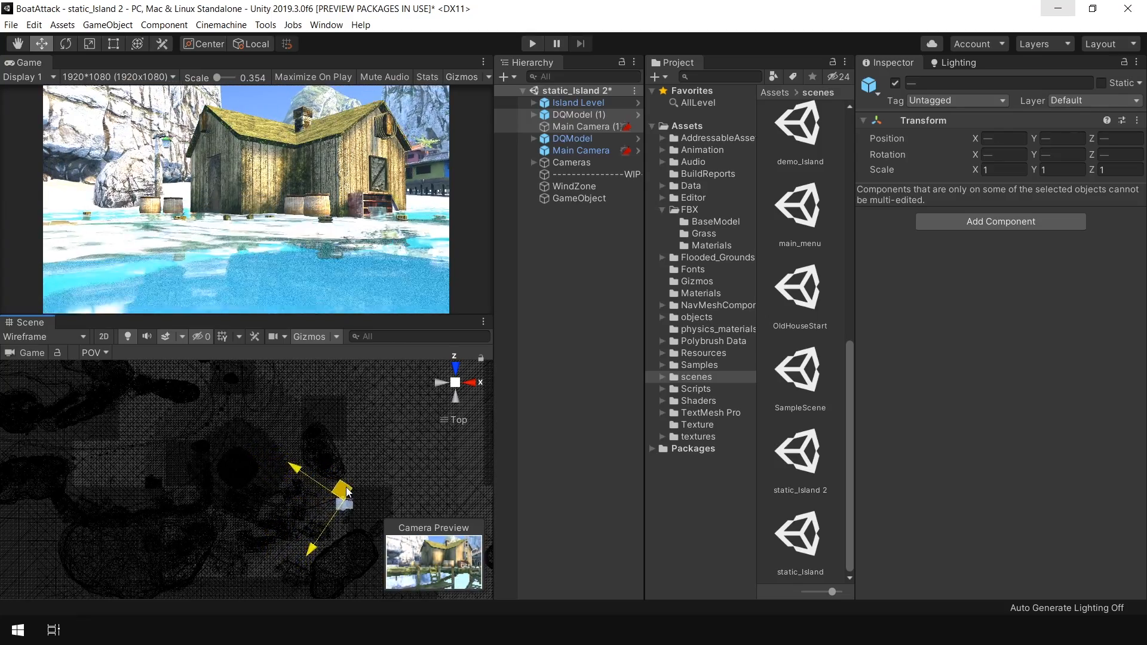
Step: Select the original DQModel in the static_Island 2 scene
left_click(584, 141)
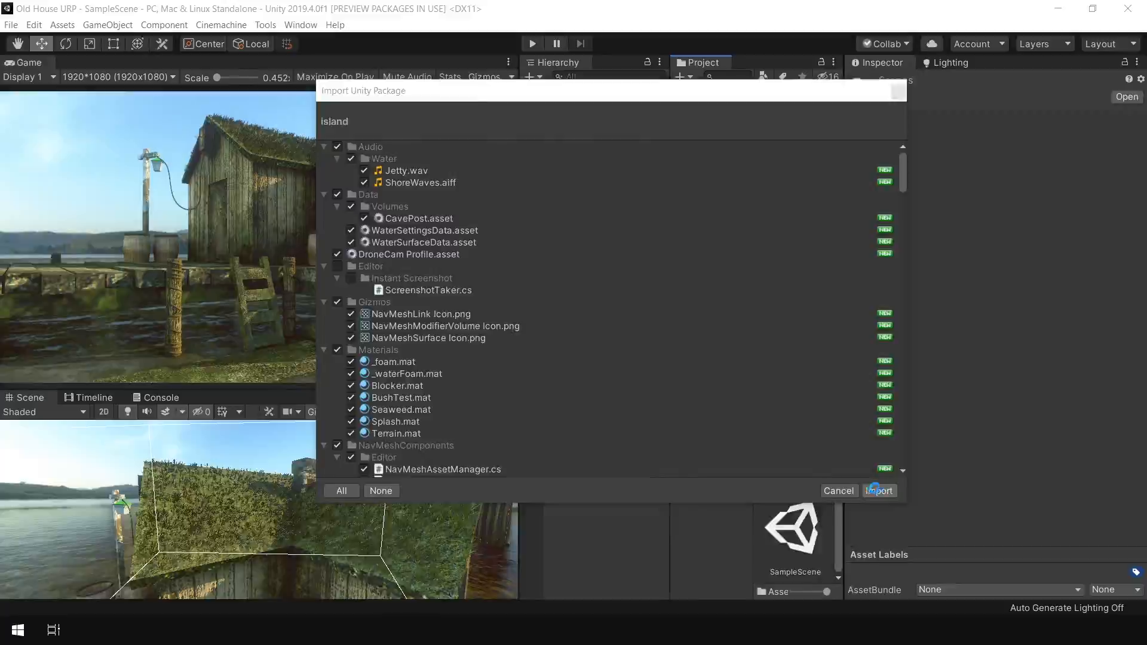
Step: Switch to the Old House URP project, import the island package, and survey the Island Level around the house
left_click(873, 489)
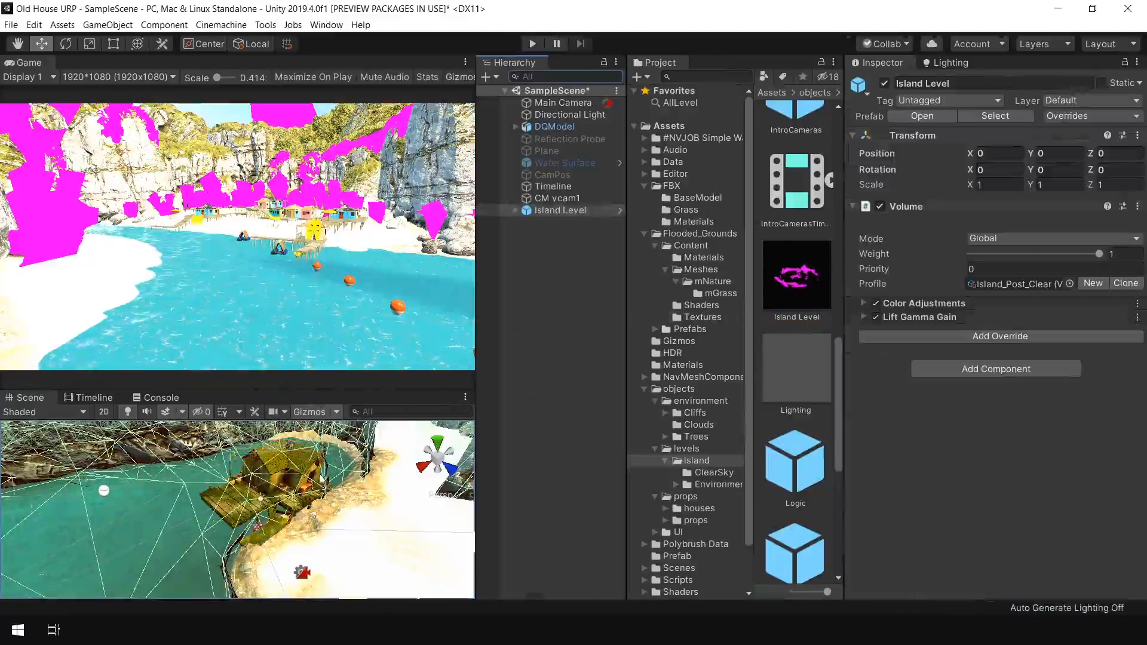
key("shift+space")
scroll(397, 462, "down", 10)
left_click_drag(708, 256, 505, 448, "alt")
scroll(810, 356, "down", 15)
left_click_drag(809, 356, 776, 225, "alt")
scroll(628, 329, "up", 5)
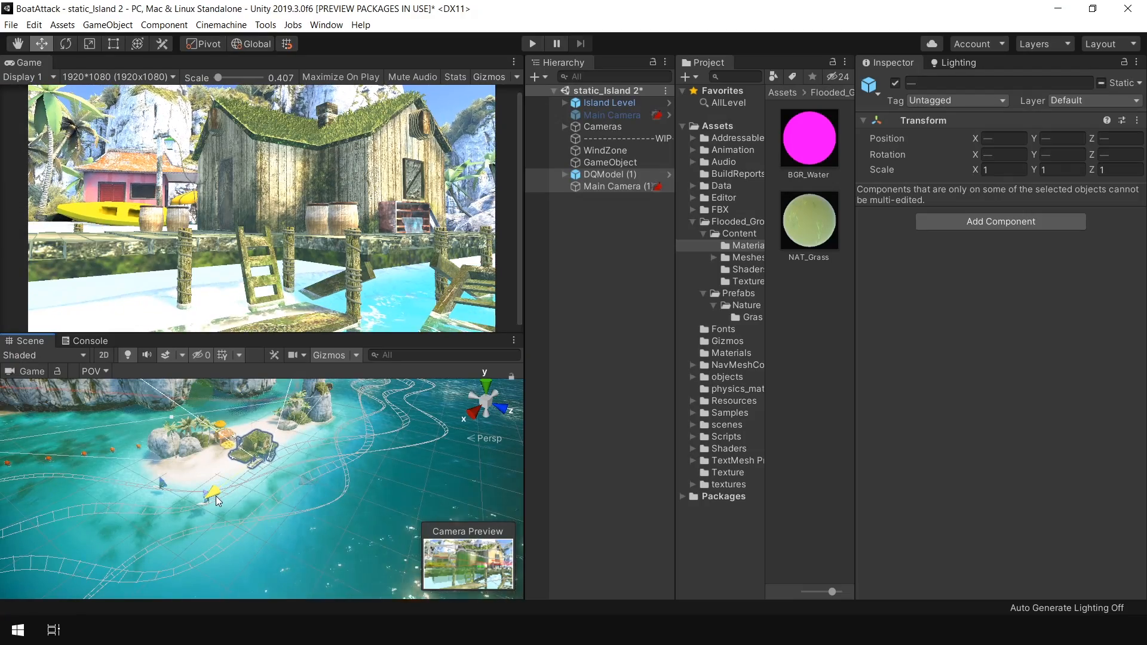
Step: Switch to the BoatAttack project and shift DQModel (1) and Main Camera (1) together slightly across the beach in static_Island 2
left_click_drag(236, 492, 231, 491)
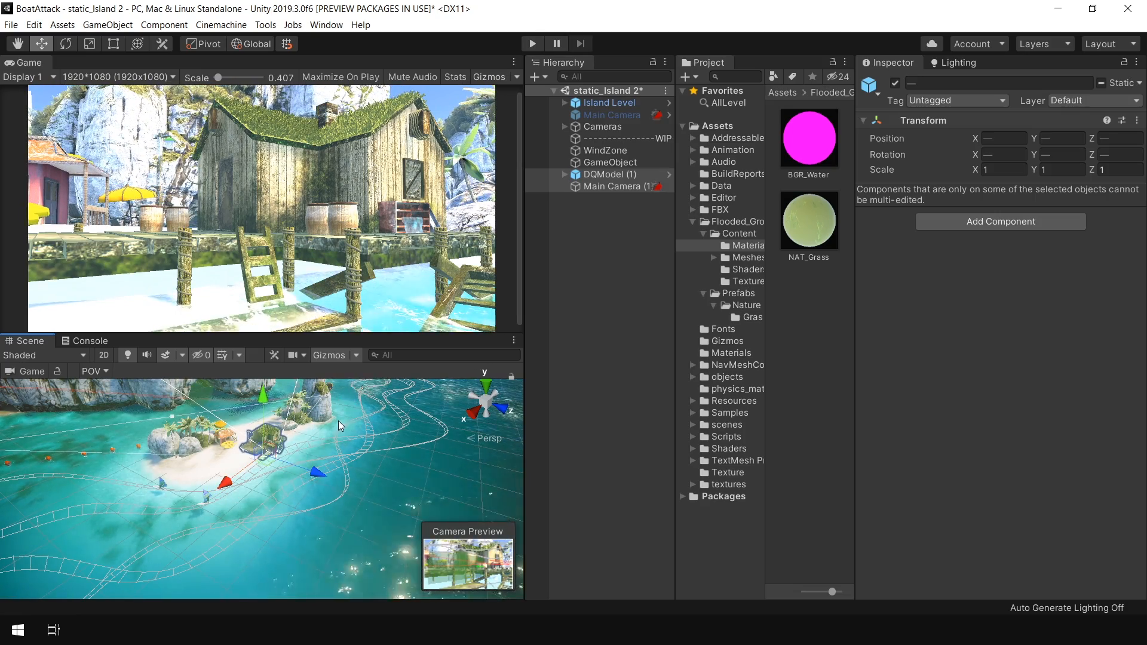
scroll(339, 421, "up", 3)
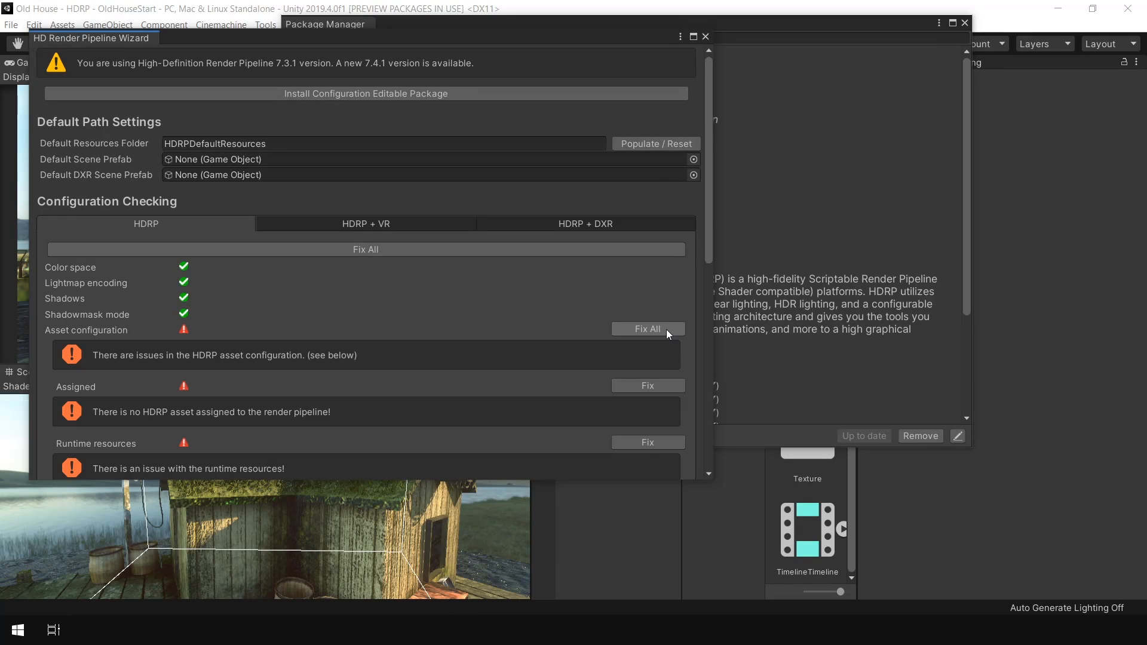
Step: Switch to the Old House - HDRP project, fix all HDRP asset configuration issues, and upgrade the project materials to High Definition Materials
left_click(666, 329)
left_click(481, 340)
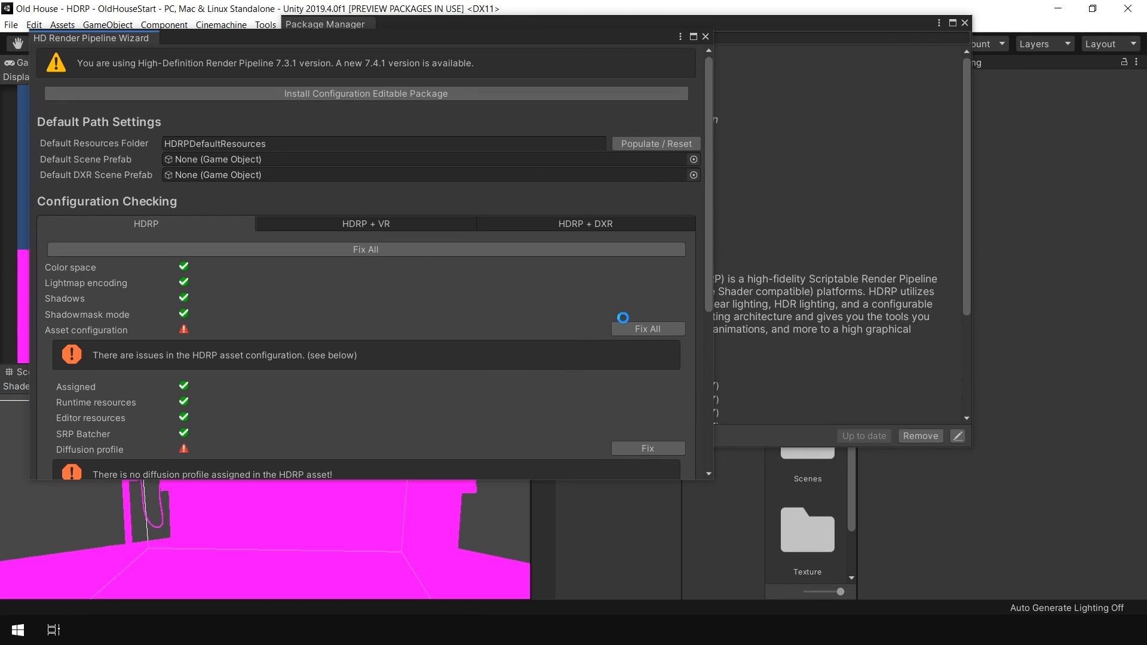
left_click(705, 37)
left_click(964, 22)
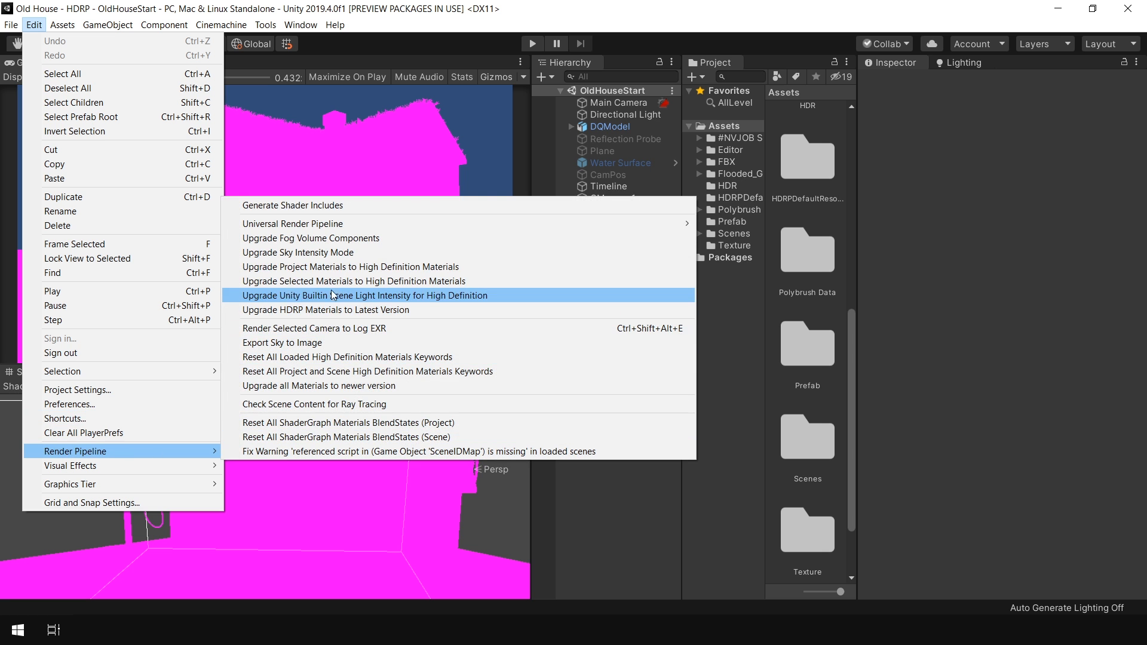
left_click(342, 270)
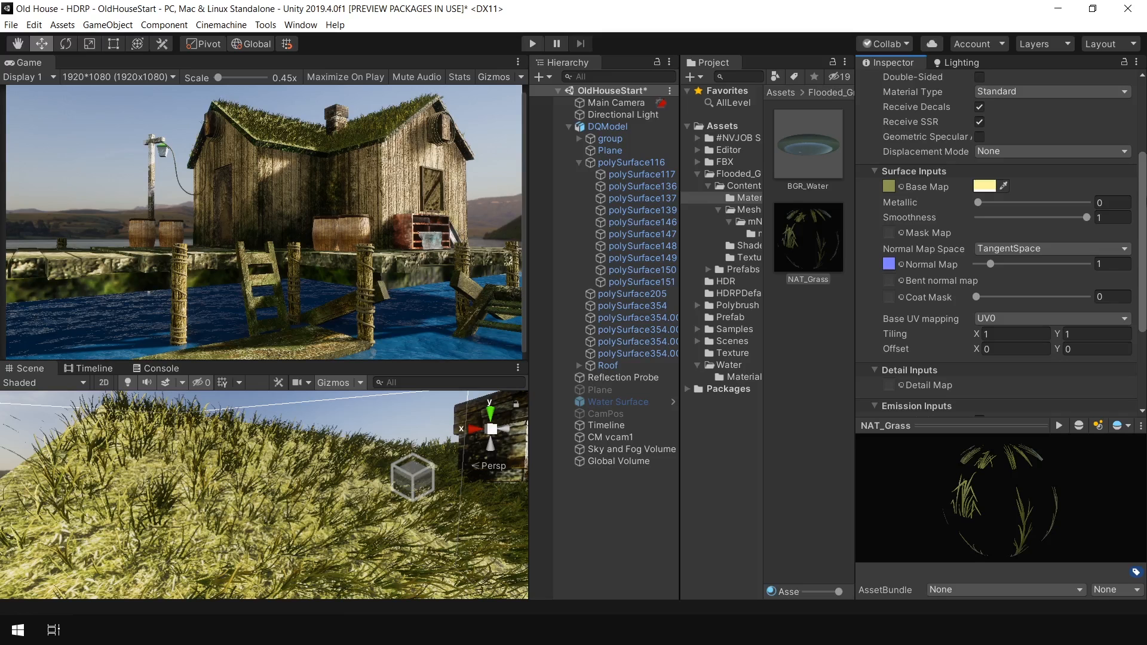
Step: Set the NAT_Grass material's type to Translucent
scroll(1028, 162, "up", 3)
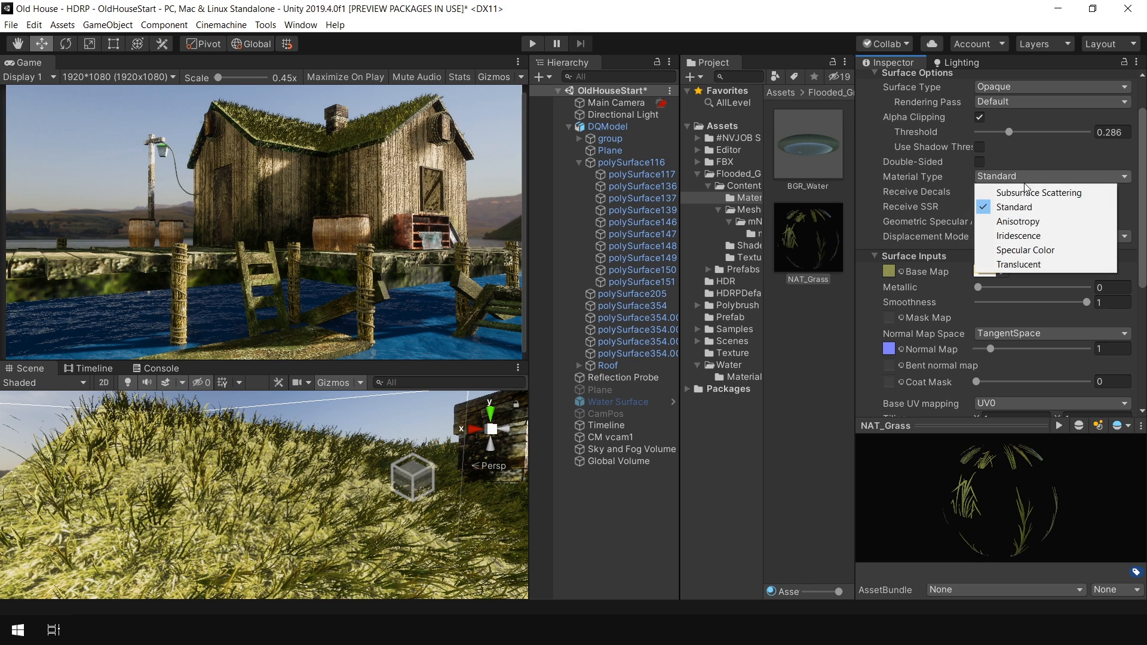
left_click(1045, 259)
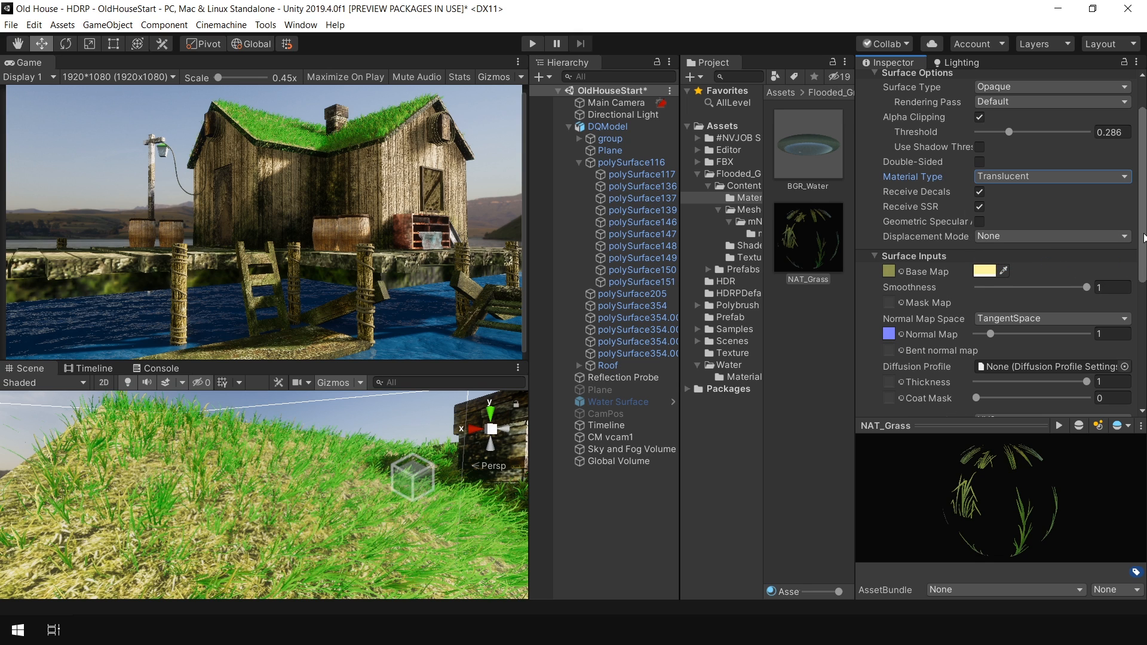
left_click_drag(1143, 239, 1144, 266)
key("shift+space")
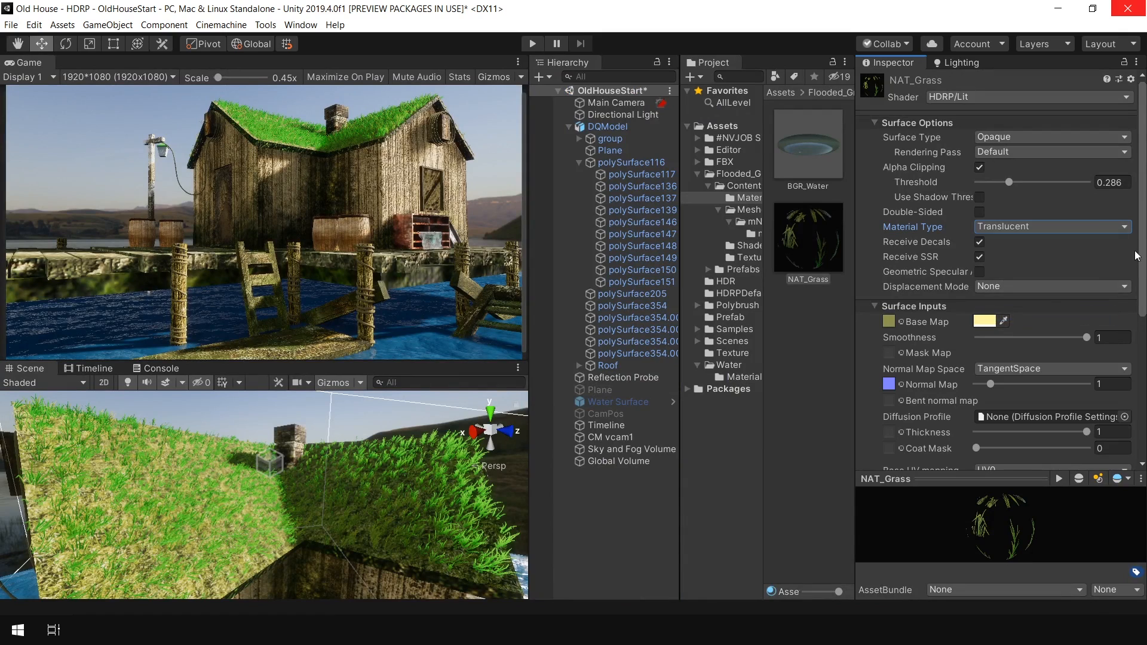
Step: Assign the Foliage Diffusion Profile to the NAT_Grass material
scroll(1048, 260, "down", 5)
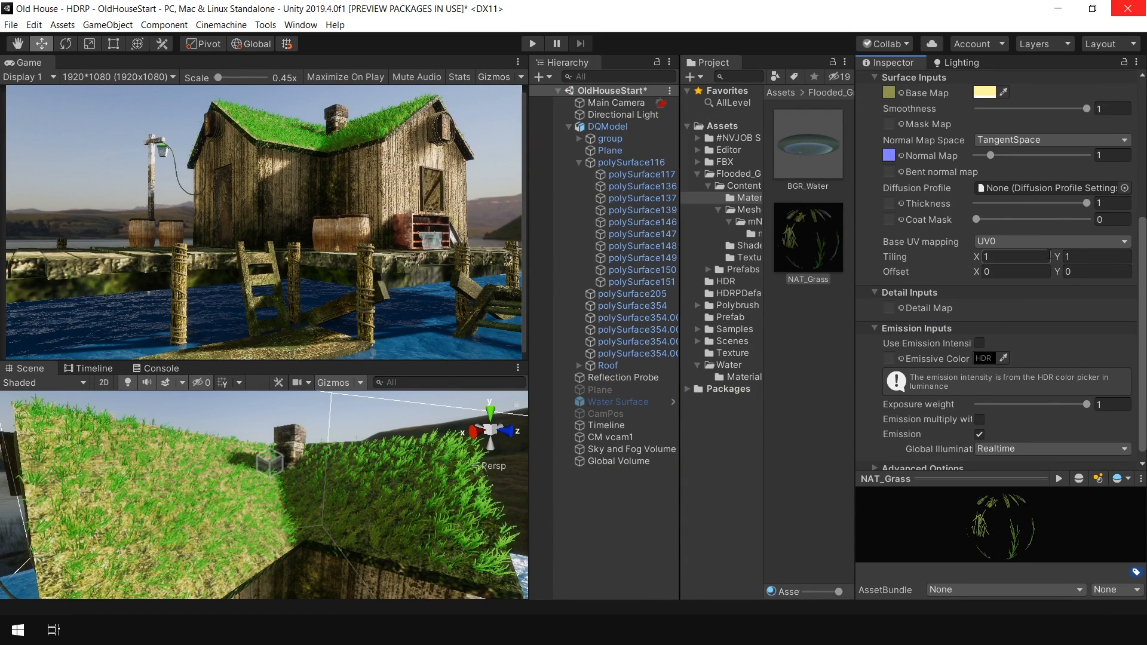
left_click(1124, 189)
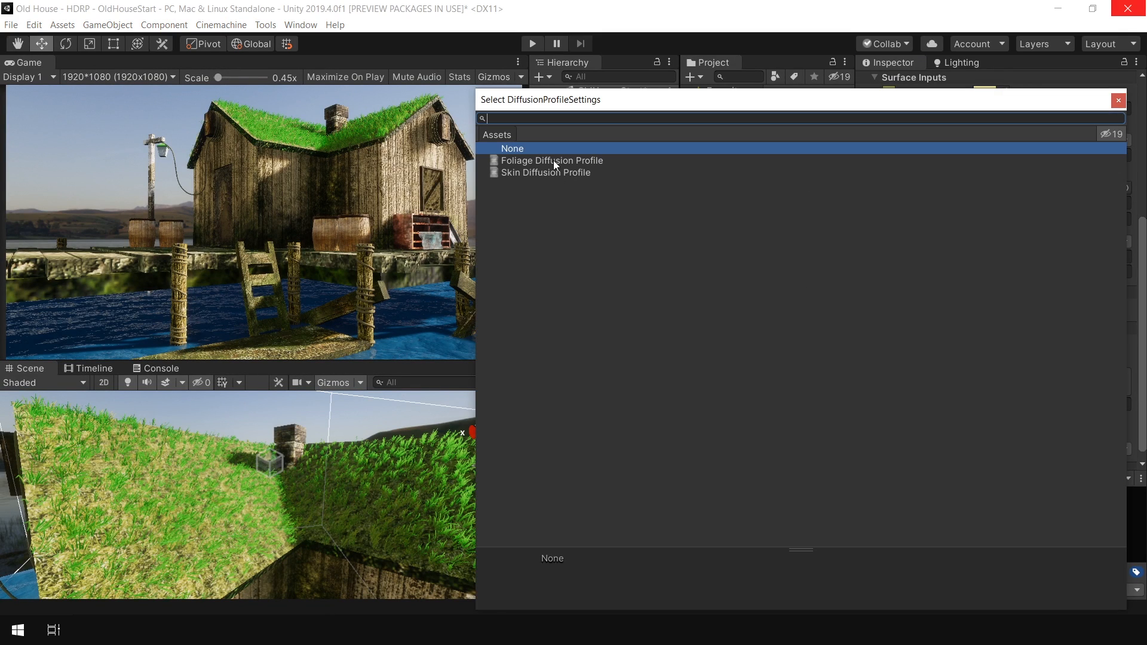
left_click(555, 162)
left_click(1117, 101)
left_click(600, 529)
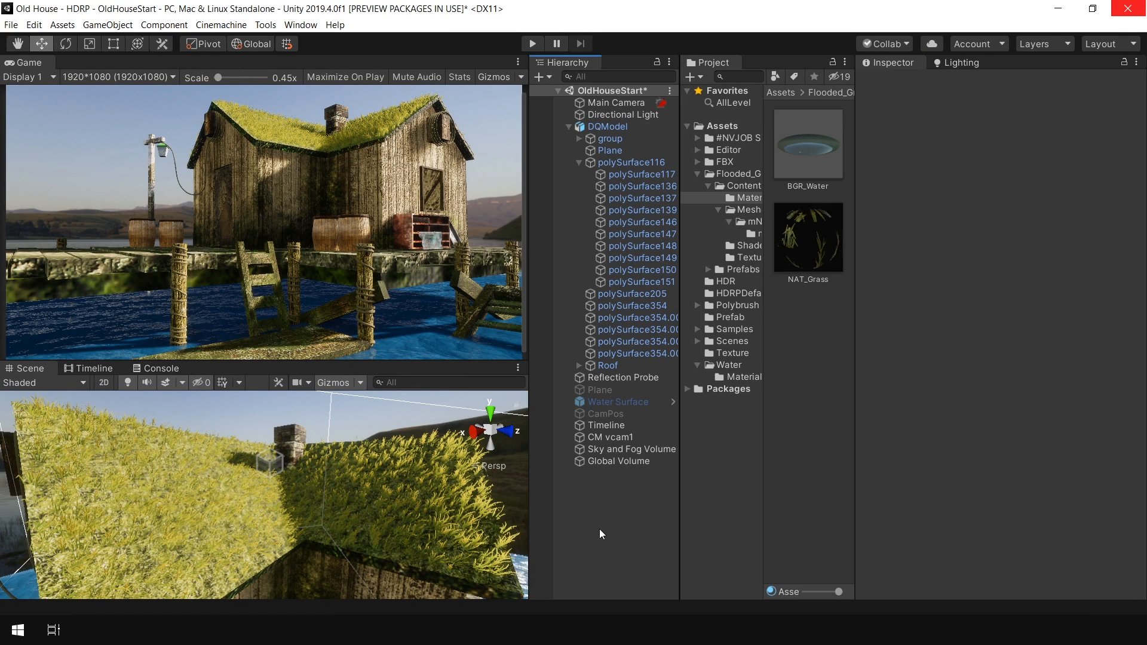
key("shift+space")
right_click_drag(701, 399, 830, 425)
key("s")
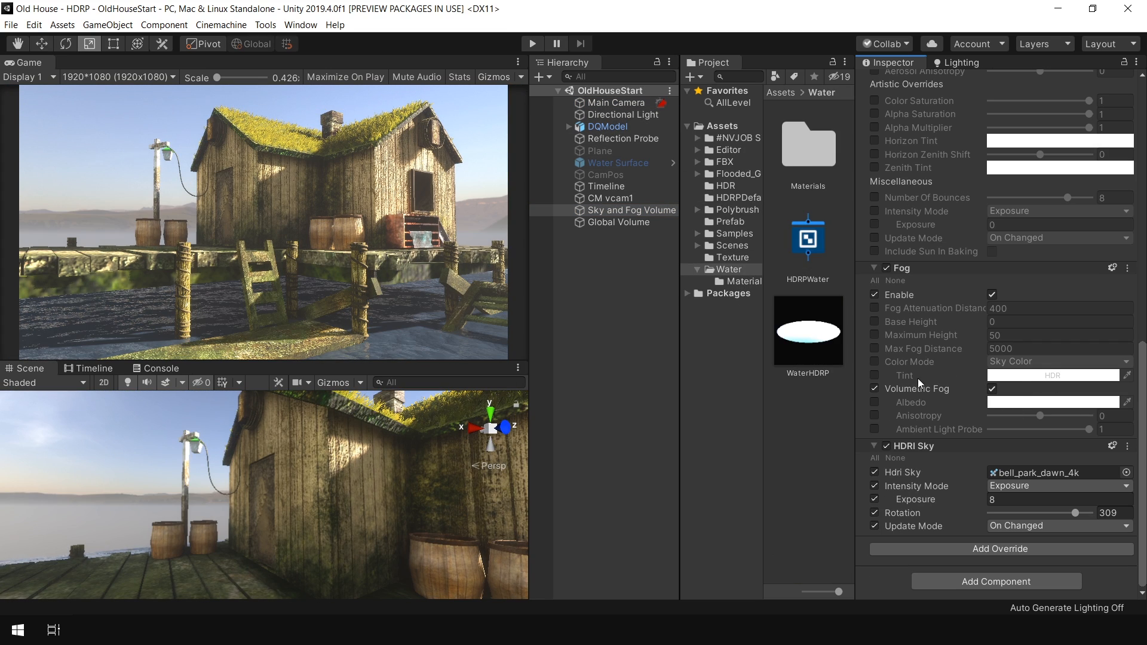
Step: Give the Sky and Fog Volume's fog a light blue tint, an attenuation distance of 1000 and a maximum height of 500
left_click(1024, 376)
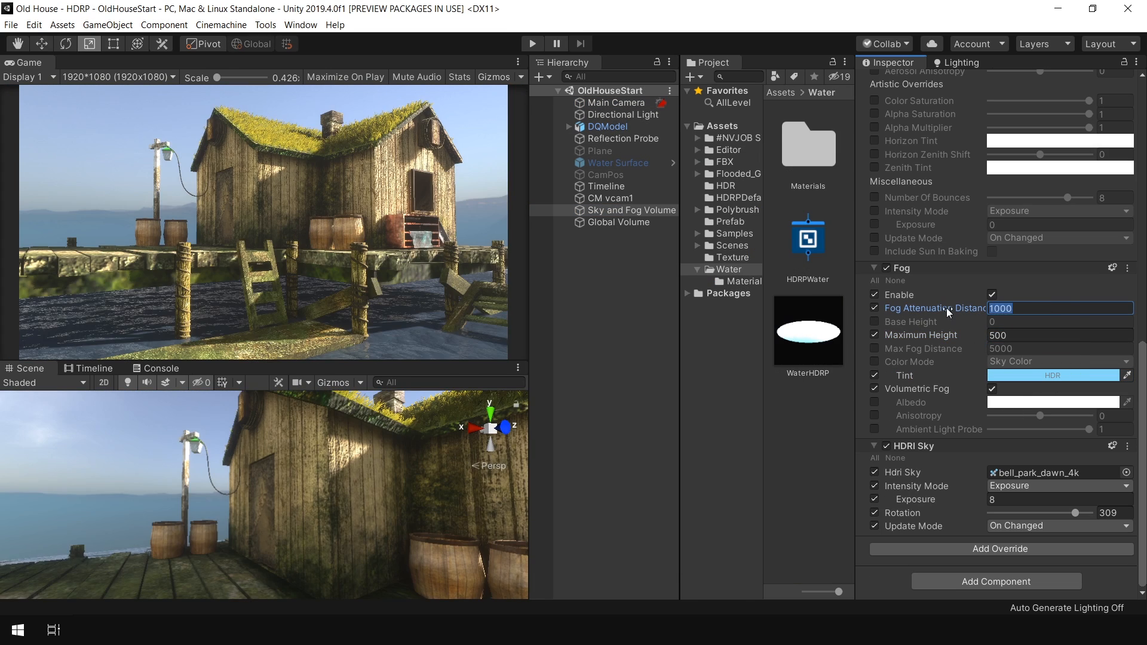
left_click(1053, 375)
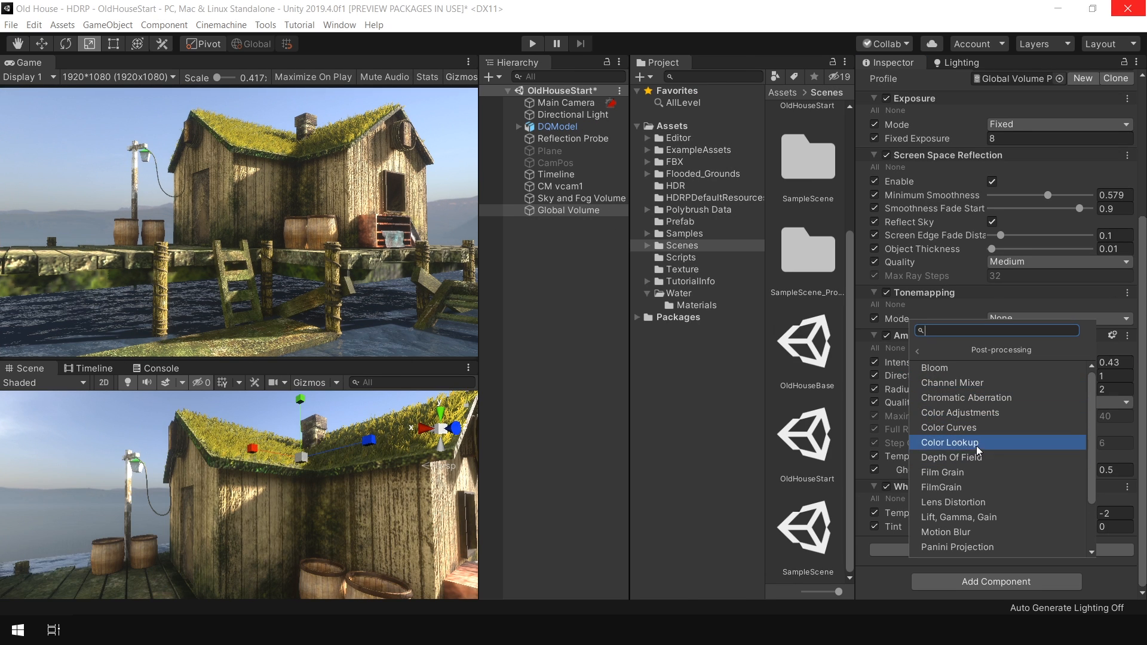
Step: Try a Lift, Gamma, Gain override and another post-processing override on the Global Volume
left_click(958, 516)
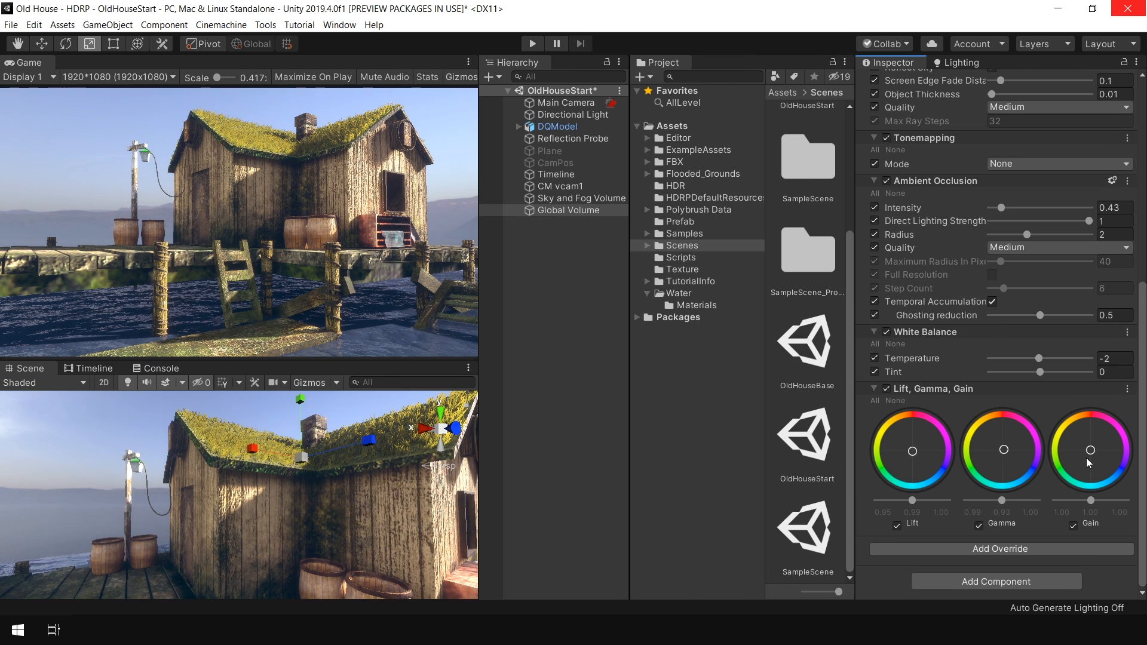
left_click(962, 548)
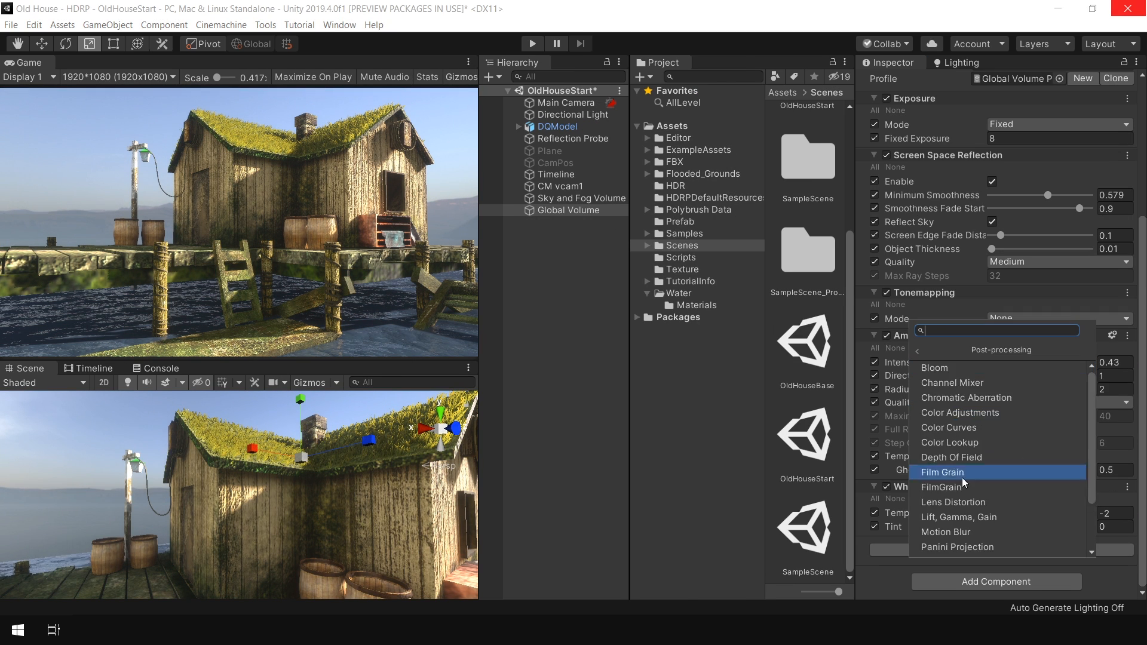
scroll(962, 477, "down", 2)
left_click(958, 519)
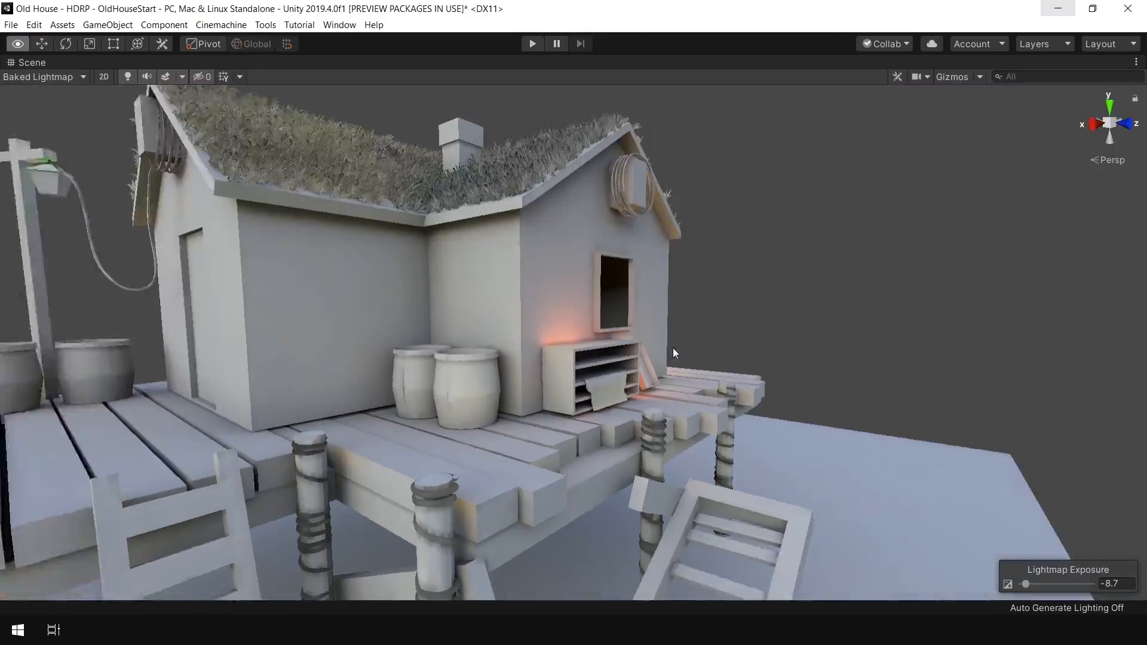
Step: Examine the house's baked lightmap and the shaded dock, water and roof grass from several angles
key("w")
right_click_drag(675, 352, 667, 384)
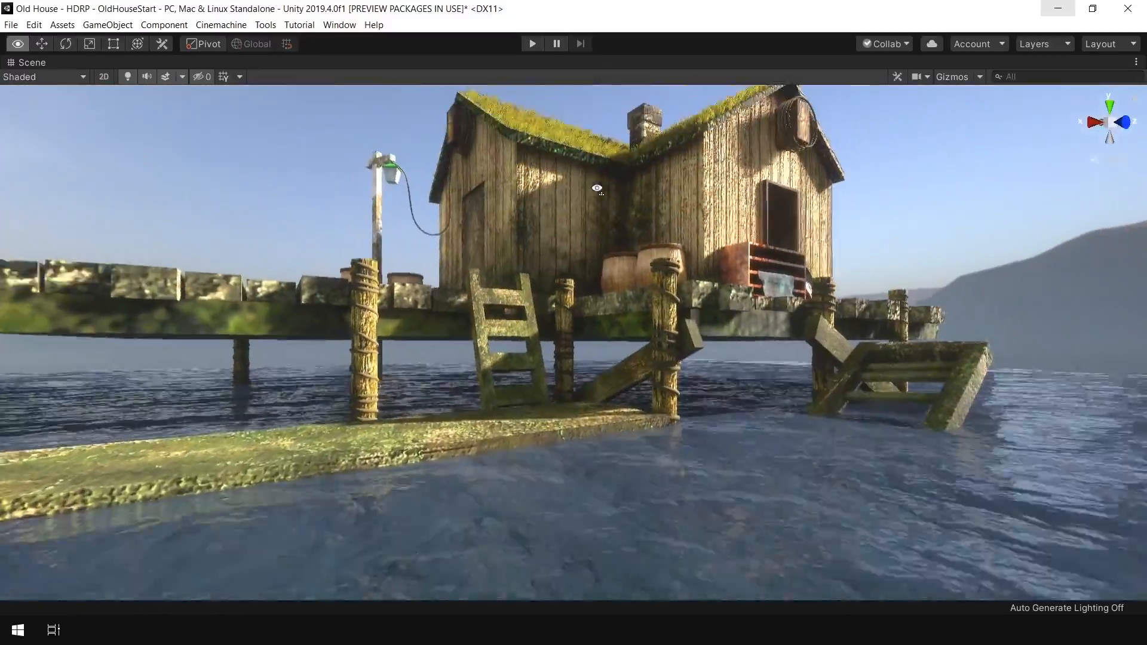
mouse_move(819, 466)
right_mouse_down()
mouse_move(811, 481)
mouse_move(811, 261)
mouse_move(826, 441)
right_mouse_up()
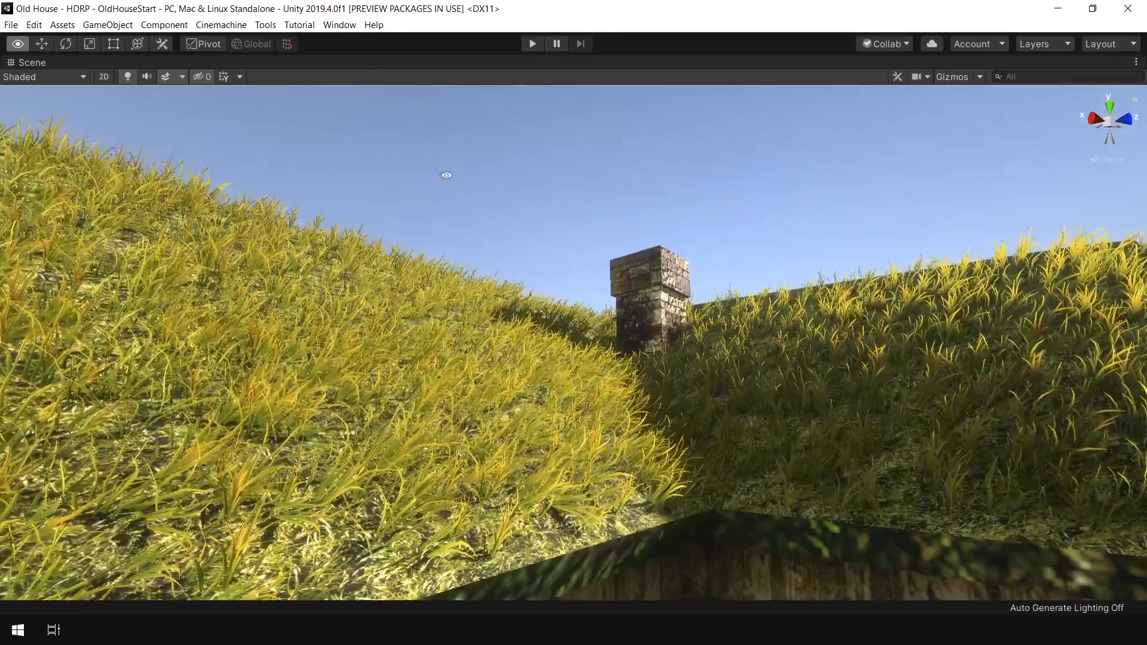
right_click_drag(446, 174, 627, 281, "alt")
left_click_drag(627, 281, 549, 328, "alt")
scroll(549, 328, "down", 3)
middle_click_drag(550, 329, 779, 127)
scroll(668, 273, "down", 5)
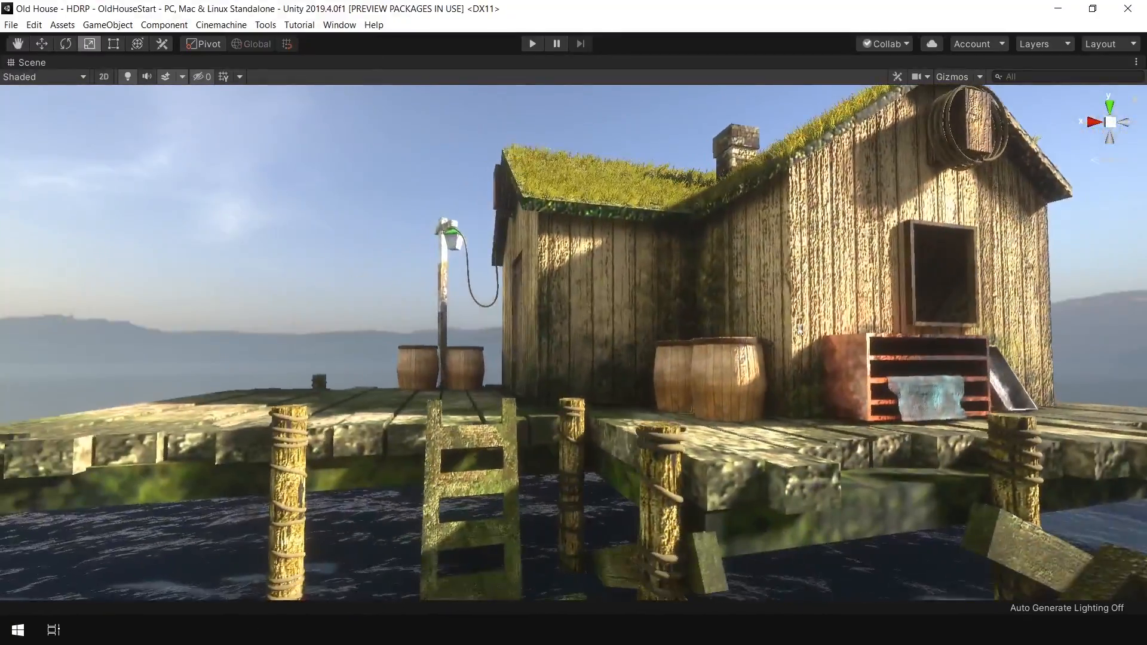
scroll(800, 382, "down", 2)
left_click_drag(751, 463, 605, 418, "alt")
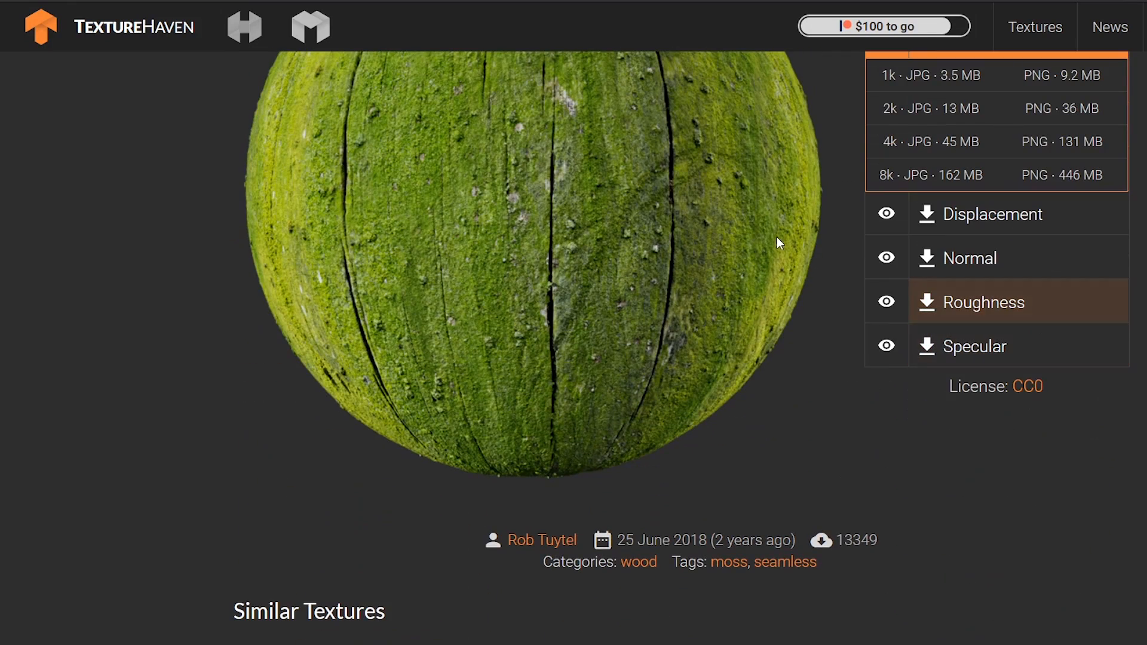
Step: Switch to the Texture Haven website and look through the mossy wood texture's preview, downloadable maps and similar textures
scroll(697, 300, "up", 5)
scroll(491, 311, "down", 8)
left_click(496, 418)
scroll(828, 290, "down", 5)
scroll(828, 290, "up", 5)
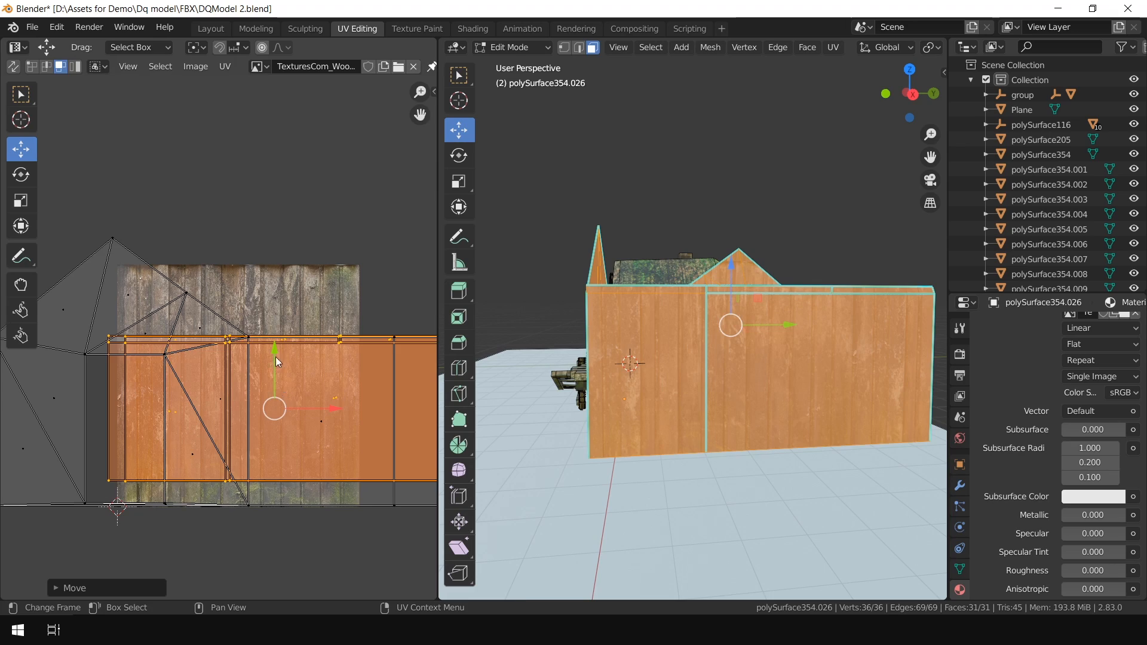
Step: In Blender, reposition the house wall's UVs over the wood texture and a dock plank's UV face over the WoodPlank.jpg planks
key("g")
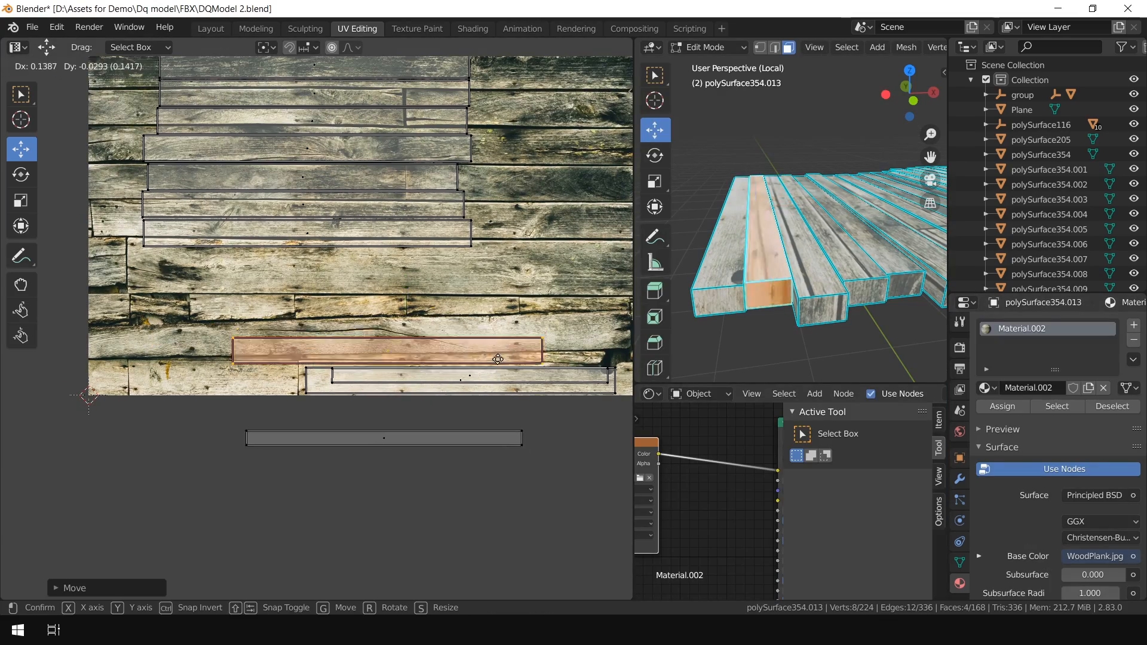
scroll(477, 344, "down", 8)
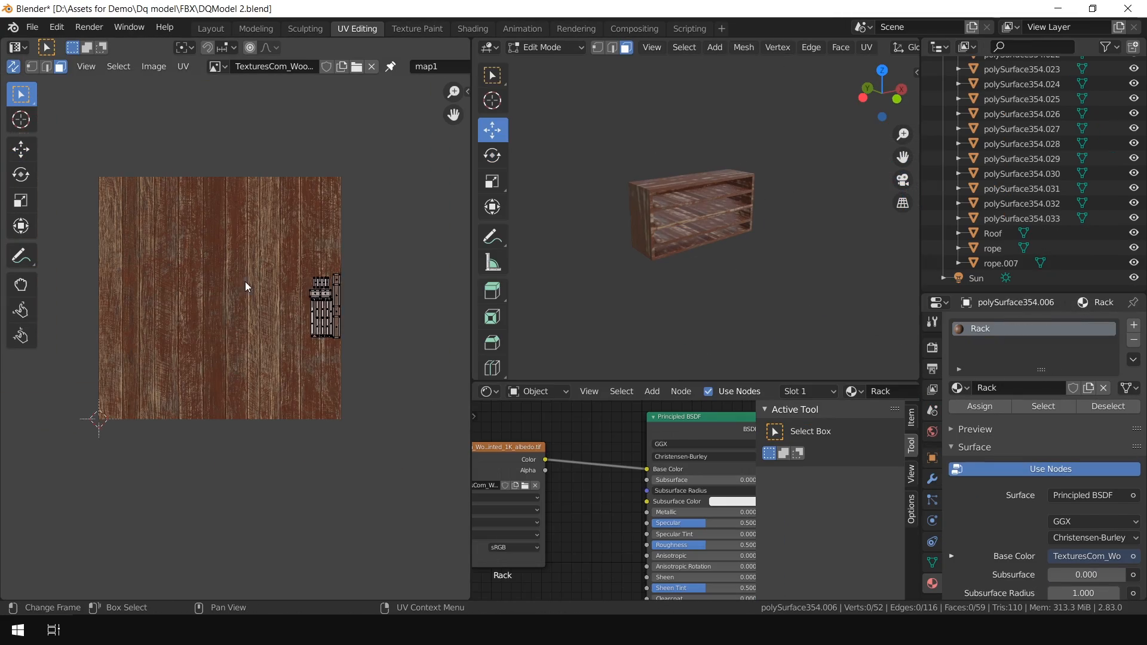
Step: Connect the painted wood albedo texture to the Base Color of the Rack material and check the rack and house
scroll(353, 321, "down", 1)
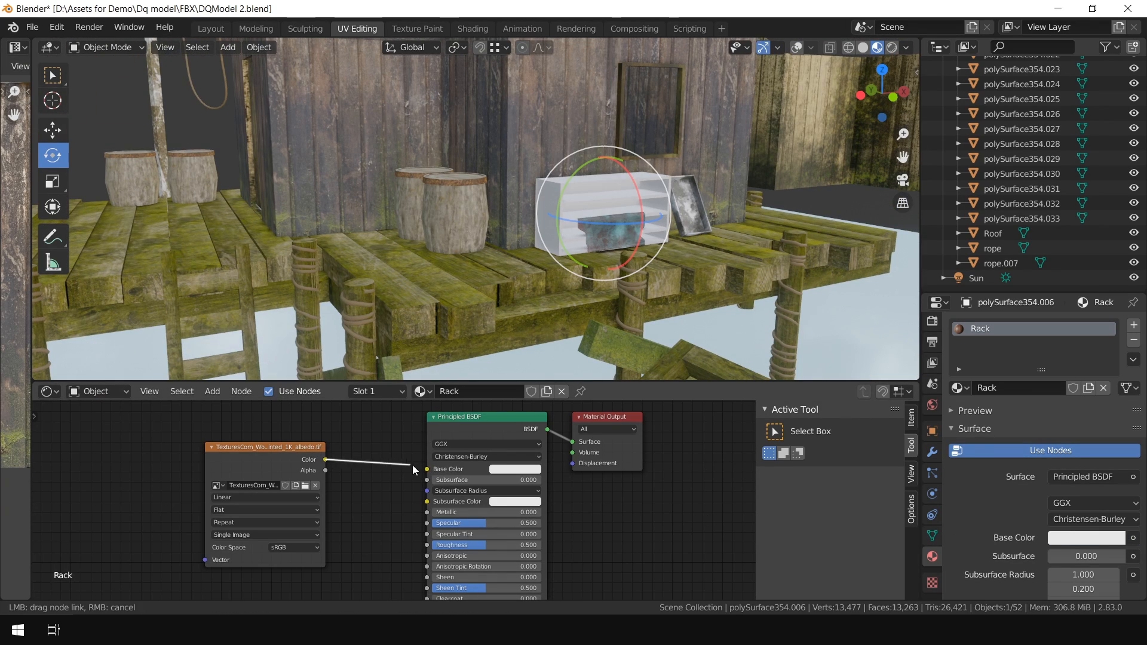
left_click_drag(410, 464, 427, 469)
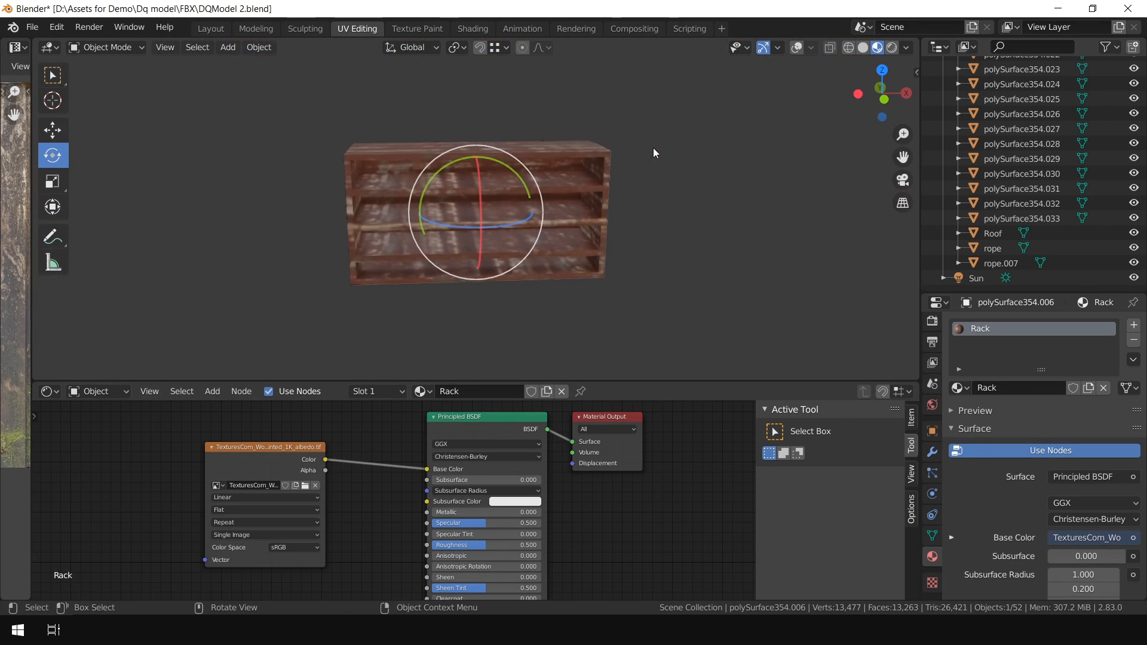
middle_click_drag(654, 148, 600, 158)
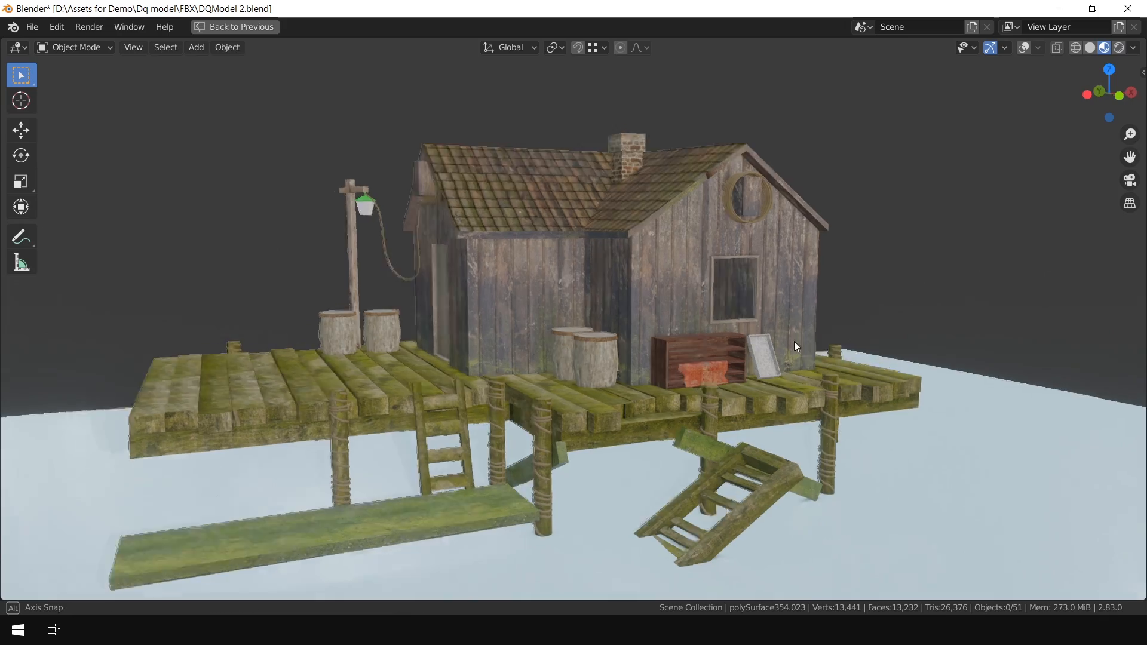
mouse_move(794, 342)
middle_mouse_down()
mouse_move(873, 346)
mouse_move(857, 385)
mouse_move(787, 331)
mouse_move(682, 342)
mouse_move(772, 336)
middle_mouse_up()
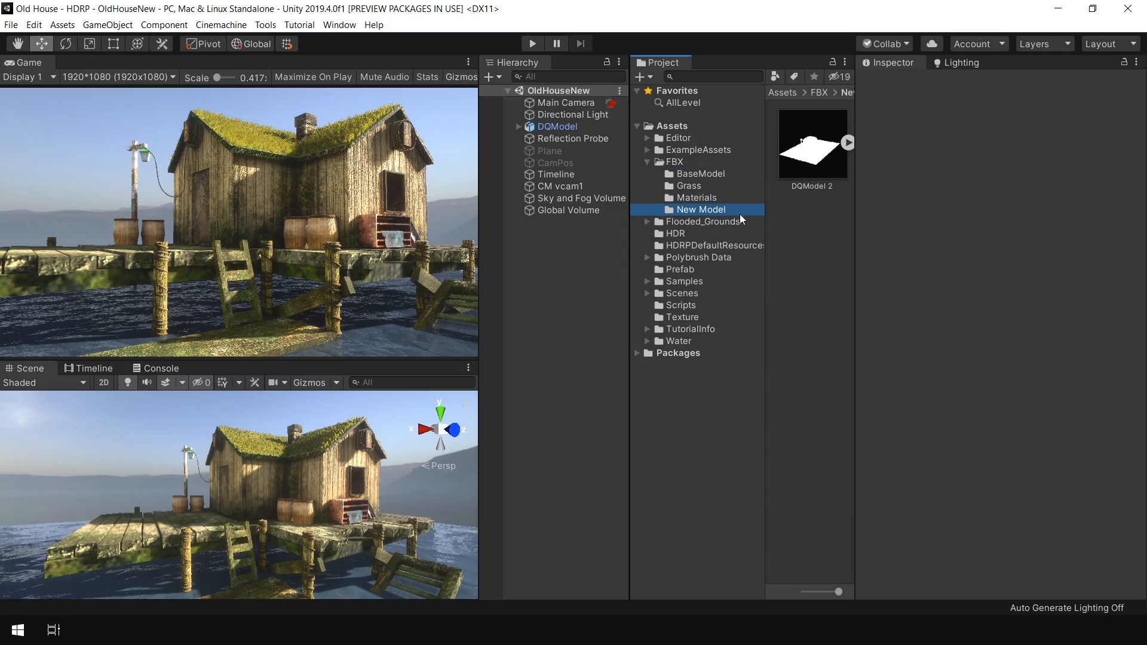
Step: Switch to Unity and place the DQModel 2 asset from the New Model folder in the OldHouseNew scene at the origin
left_click_drag(535, 341, 535, 341)
key("f")
scroll(313, 449, "up", 10)
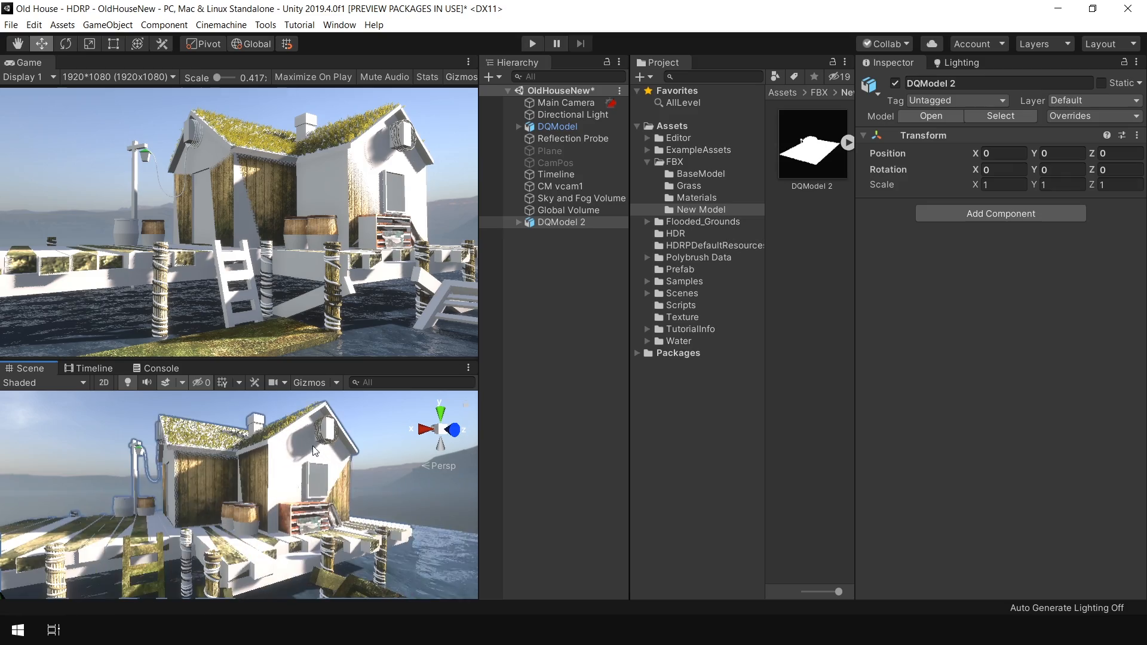
Step: Examine the retextured house, dock and roof grass in the enlarged scene view from several angles
key("shift+space")
key("shift+space")
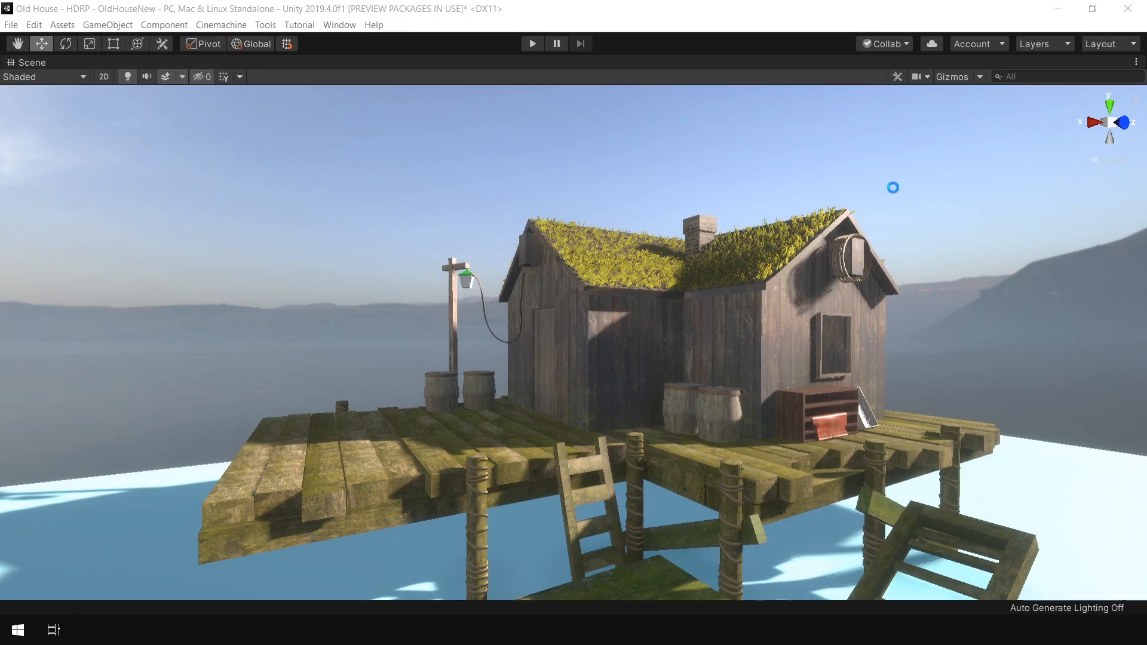
right_click_drag(894, 187, 735, 344)
left_click_drag(735, 344, 568, 317, "alt")
scroll(727, 192, "down", 3)
left_click(726, 192)
left_click_drag(609, 267, 855, 197, "alt")
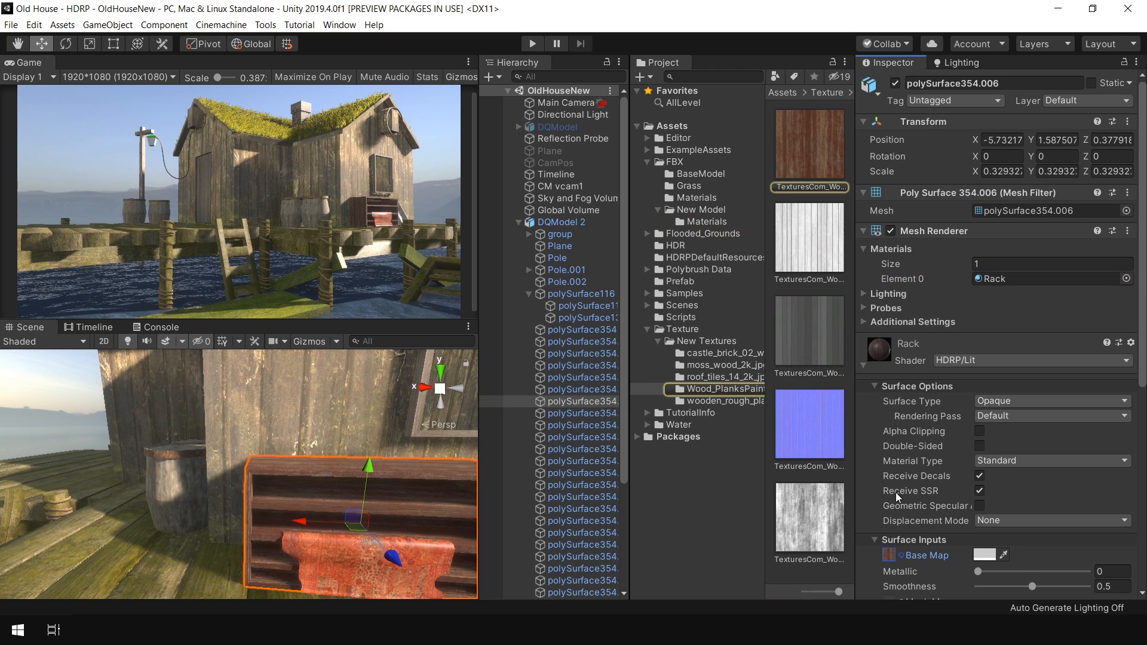
Step: Assign the painted planks normal texture as the Rack material's Normal Map and change that texture's import type to normal map
scroll(899, 502, "down", 6)
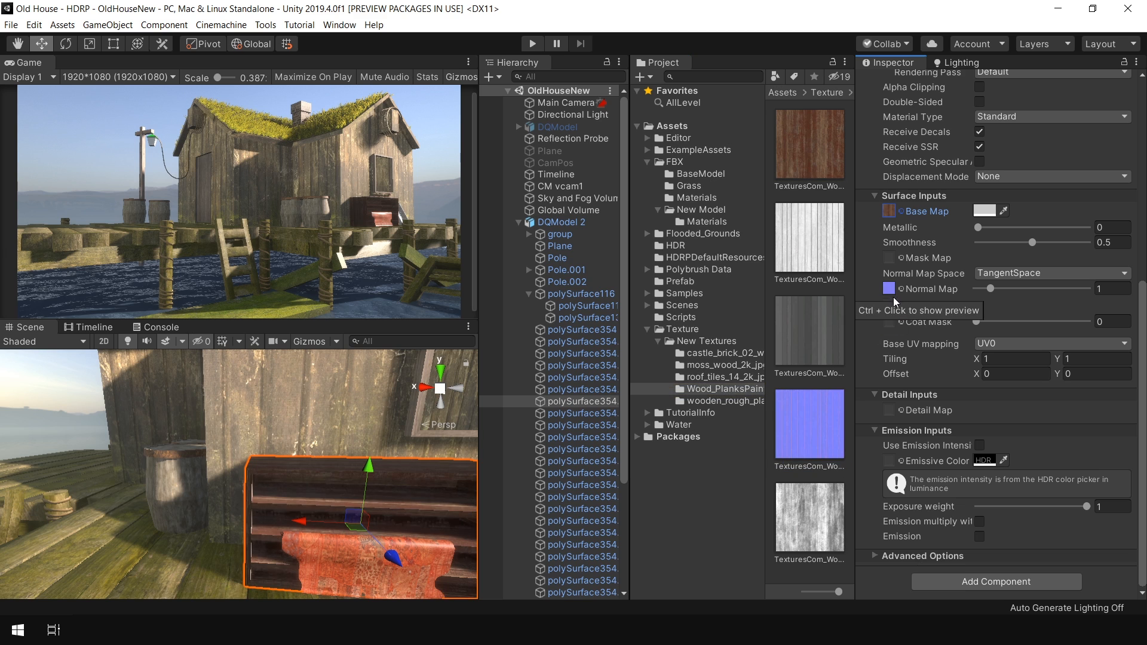
double_click(890, 292)
left_click(996, 130)
left_click(1003, 151)
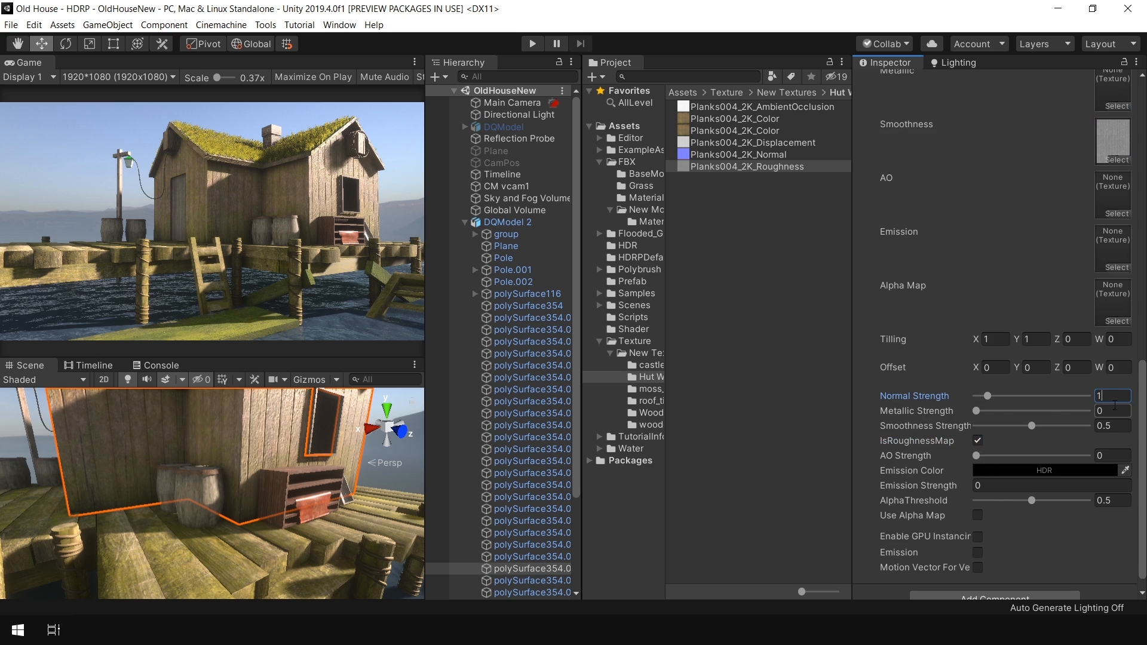
Step: Set the hut wall material's Metallic Strength to 0.115 and Smoothness Strength to 0.338, and check the wall up close
left_click_drag(1034, 430, 1014, 428)
key("f")
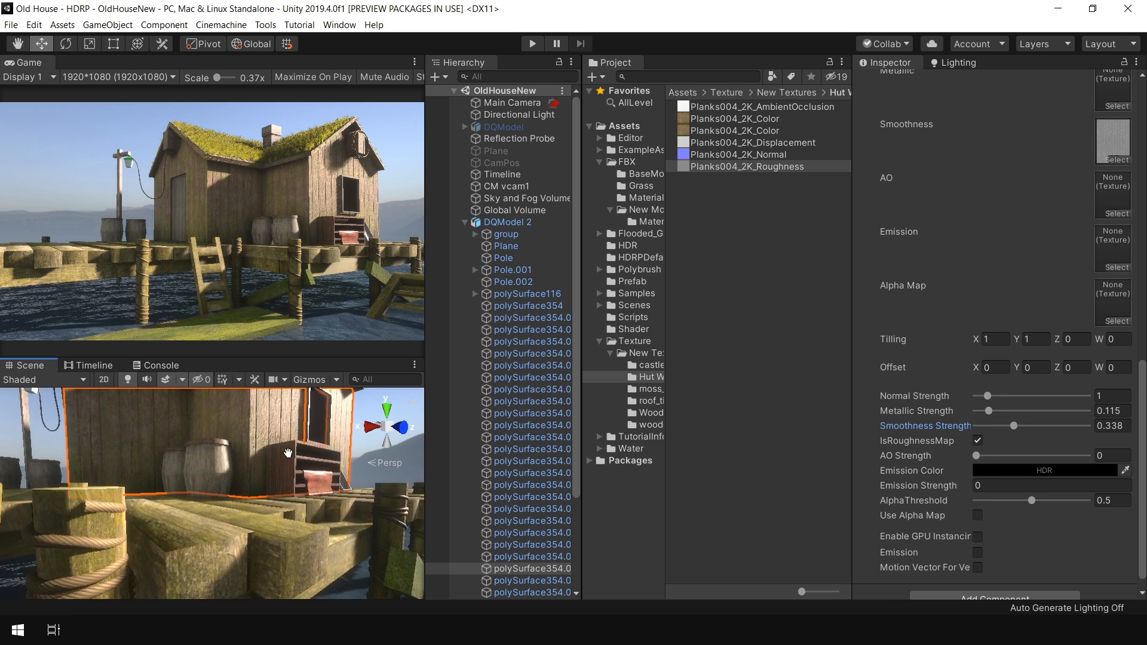
scroll(226, 480, "up", 5)
left_click_drag(185, 492, 226, 481, "alt")
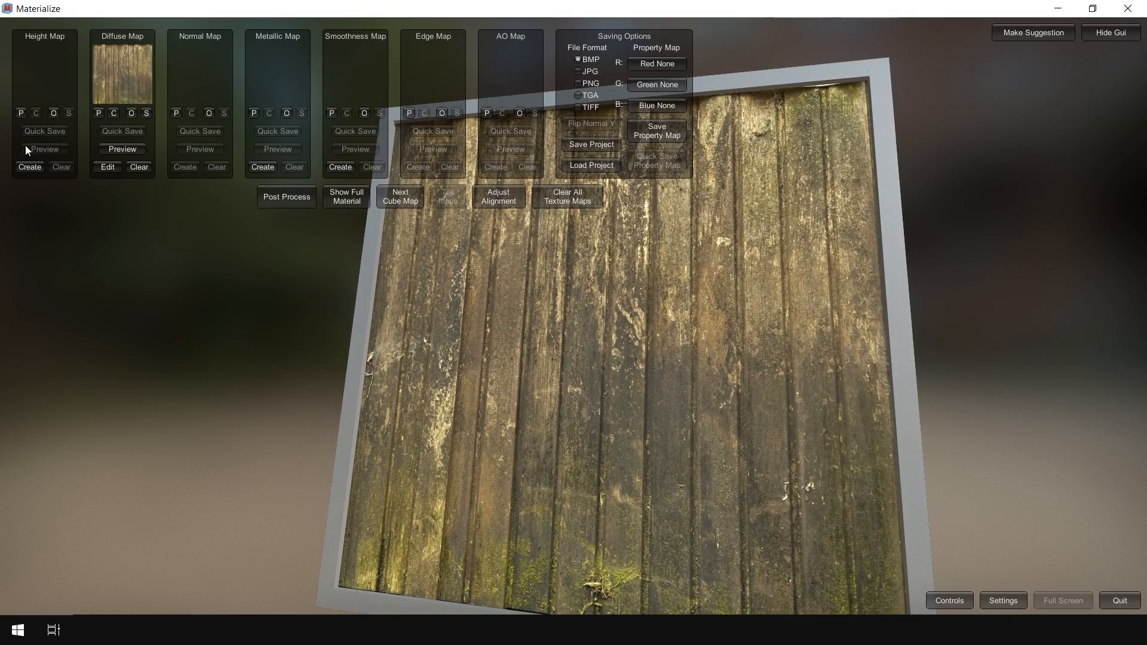
Step: Switch to Materialize, create a height map from the mossy wood diffuse texture and start generating its normal map
left_click(30, 166)
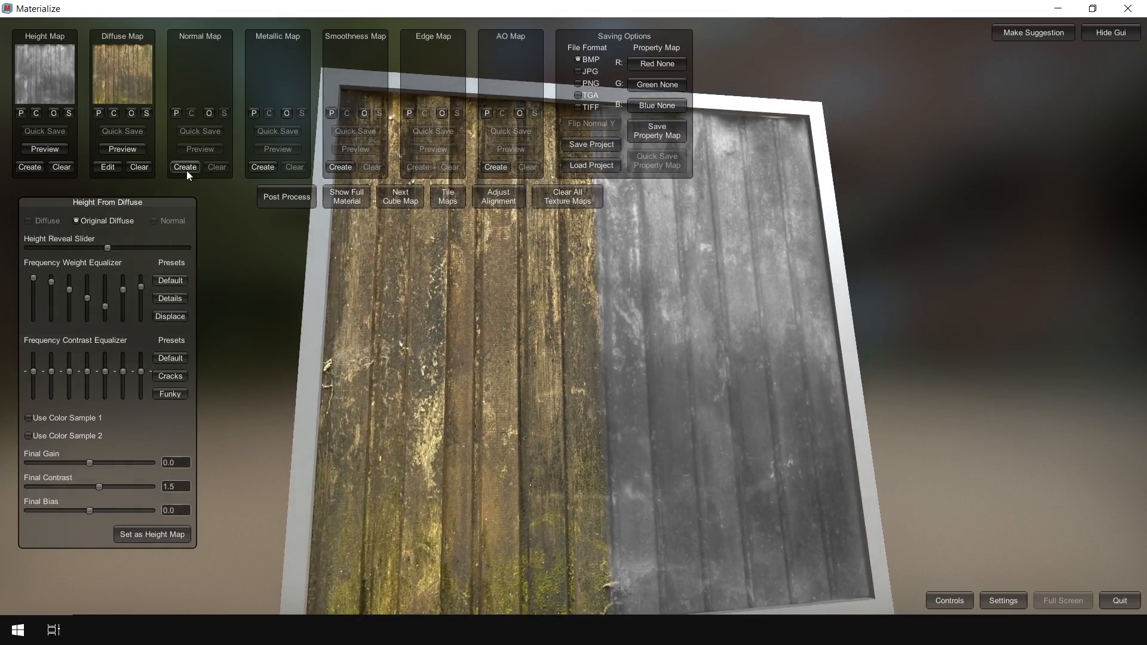
left_click(186, 167)
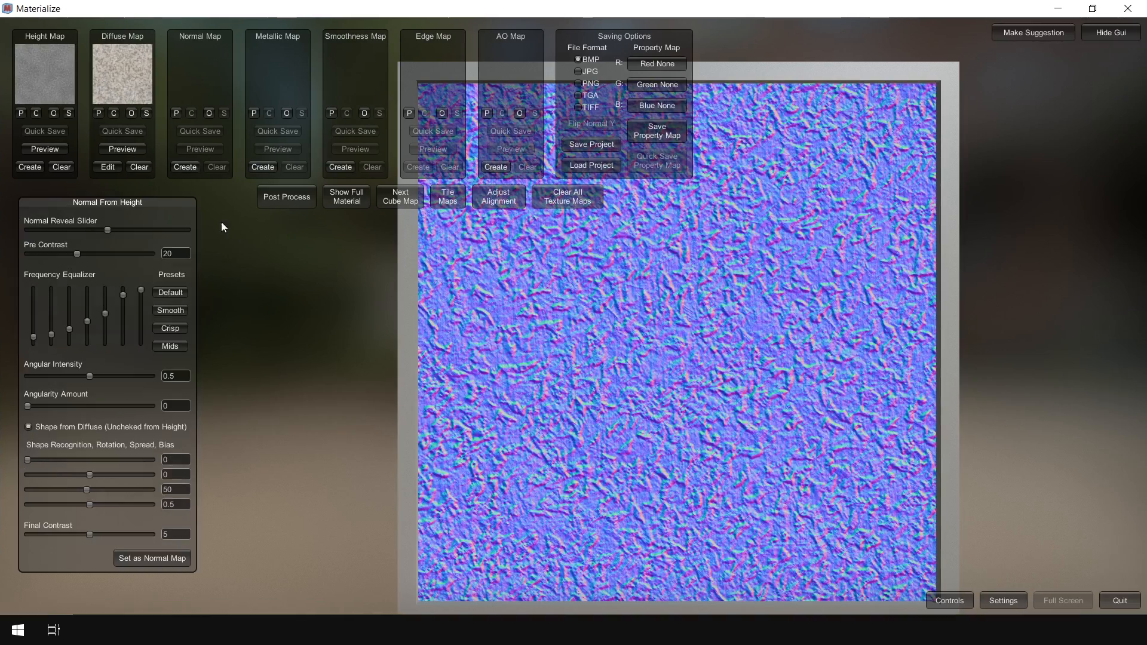
Step: Generate the speckled texture's normal map from the Smooth preset with pre contrast 4.1346, shape recognition 0.1201, rotation -0.996 and spread 44
left_click(171, 313)
left_click_drag(105, 309, 141, 343)
mouse_move(28, 459)
left_mouse_down()
mouse_move(113, 464)
mouse_move(42, 460)
left_mouse_up()
left_click_drag(90, 475, 69, 474)
mouse_move(87, 489)
left_mouse_down()
mouse_move(125, 489)
mouse_move(79, 489)
left_mouse_up()
left_click_drag(91, 254, 38, 253)
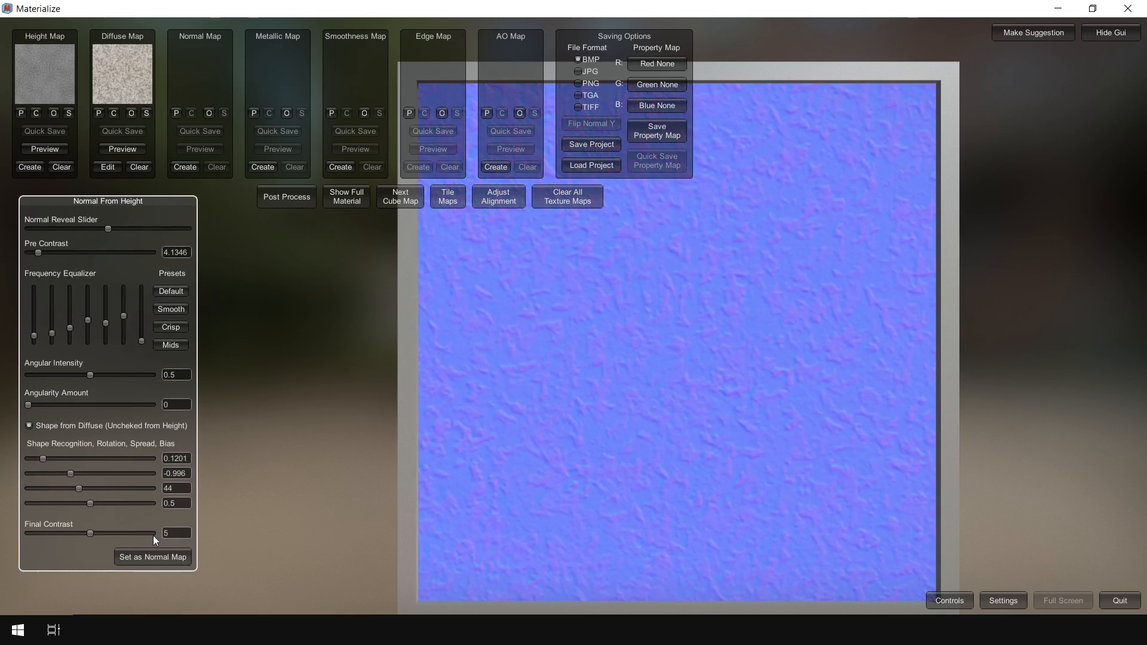
left_click(152, 557)
Step: Preview the full material in Materialize, adjust a preview setting and inspect the surface from different angles
left_click(346, 196)
right_click_drag(730, 378, 752, 358)
left_click_drag(59, 277, 2, 280)
right_click_drag(716, 418, 668, 457)
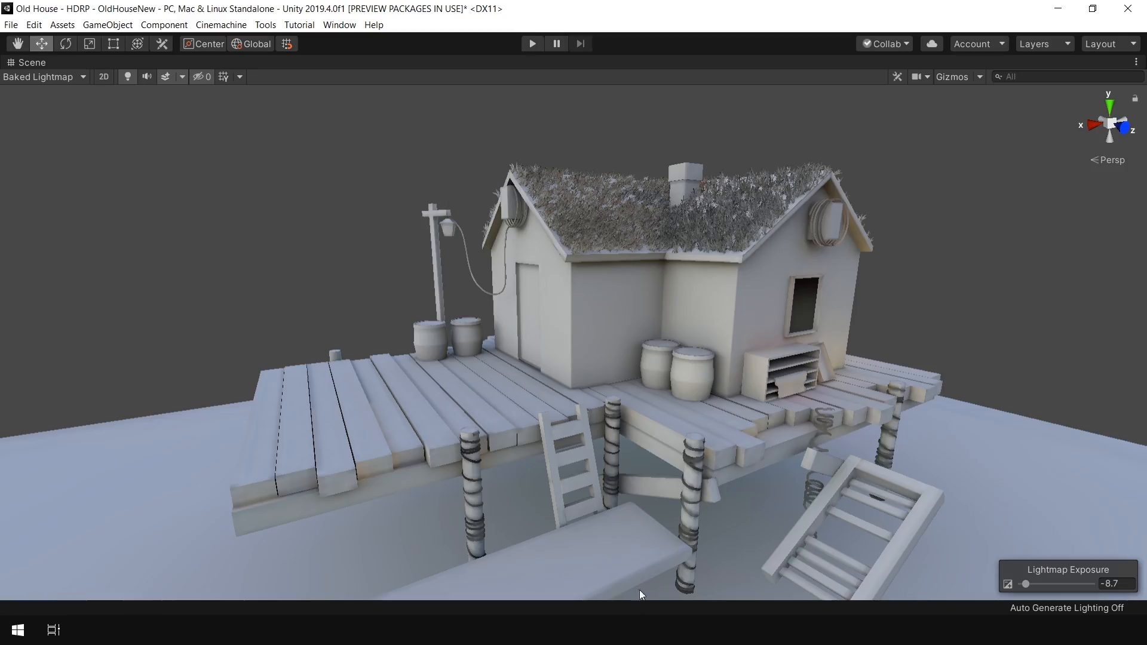
Step: Switch to Unity and examine the house's baked lightmap from around the dock
left_click_drag(669, 310, 332, 306, "alt")
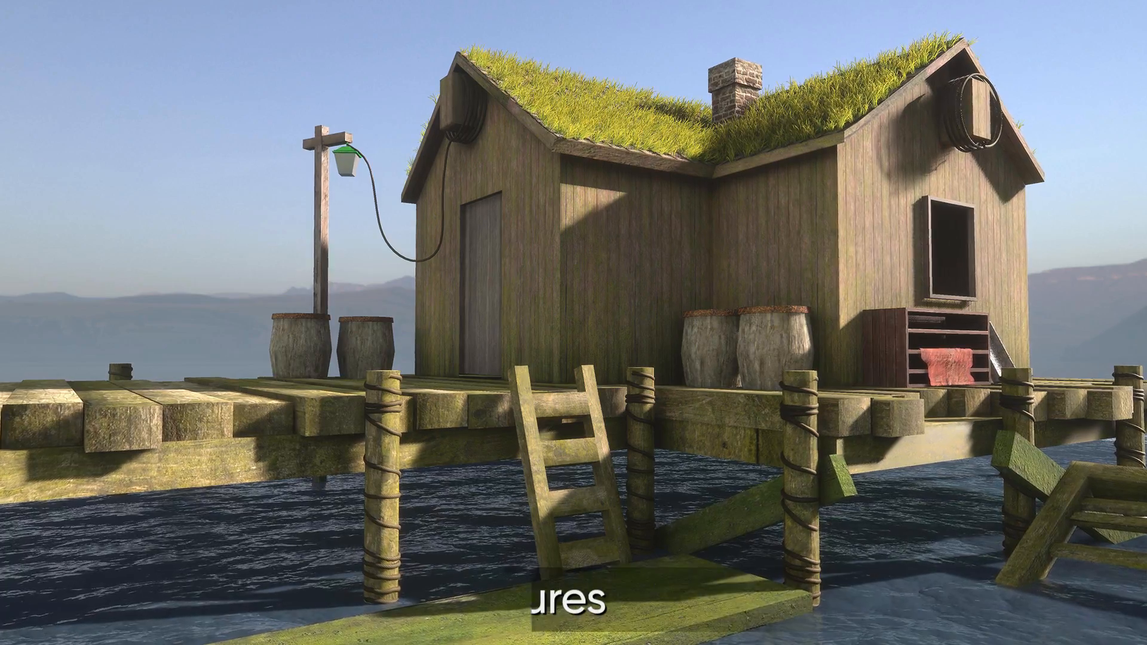